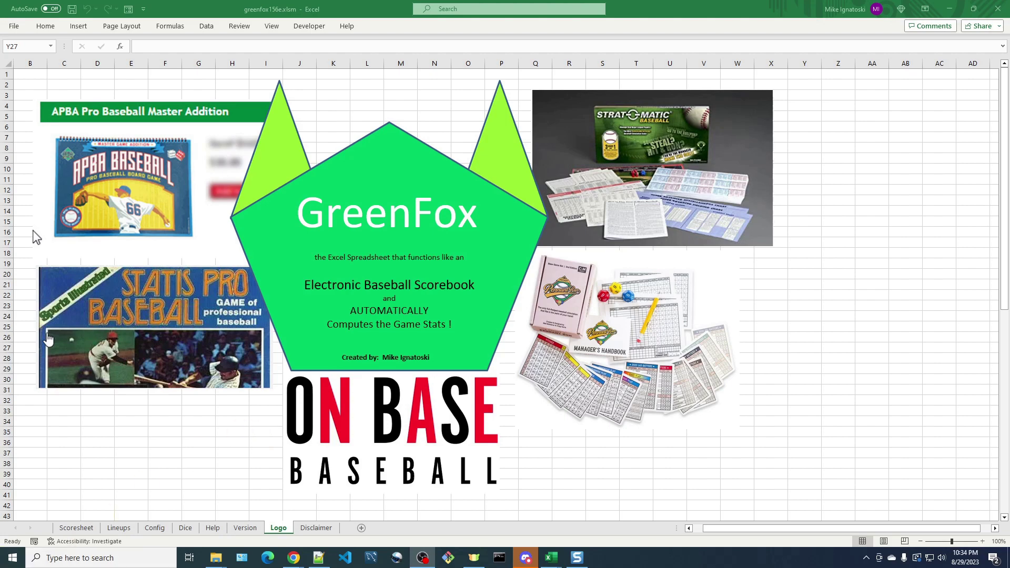
Step: On the Scoresheet tab, give Carla's inning-6 intentional walk a green on-base marker
left_click(76, 528)
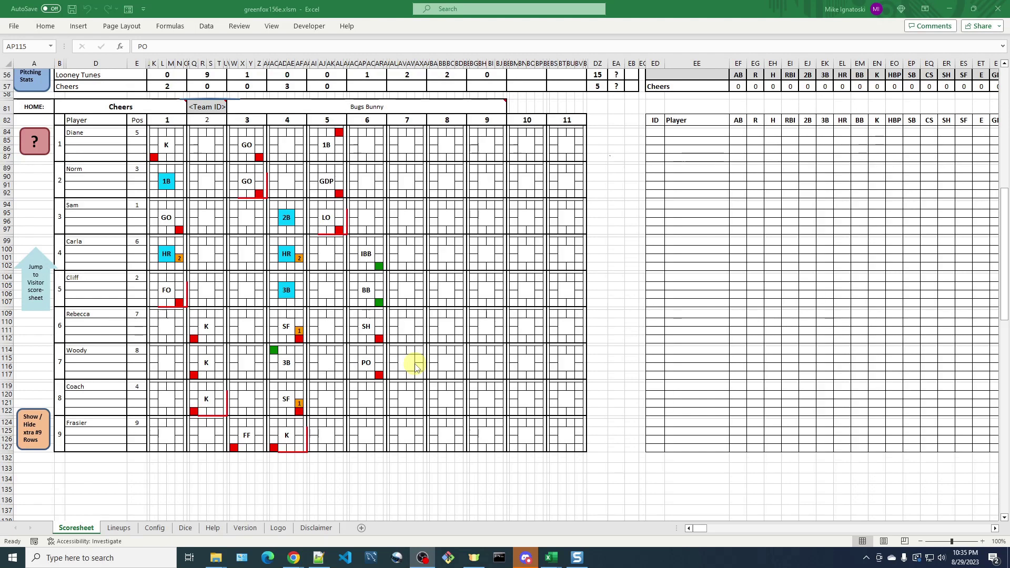
left_click(377, 263)
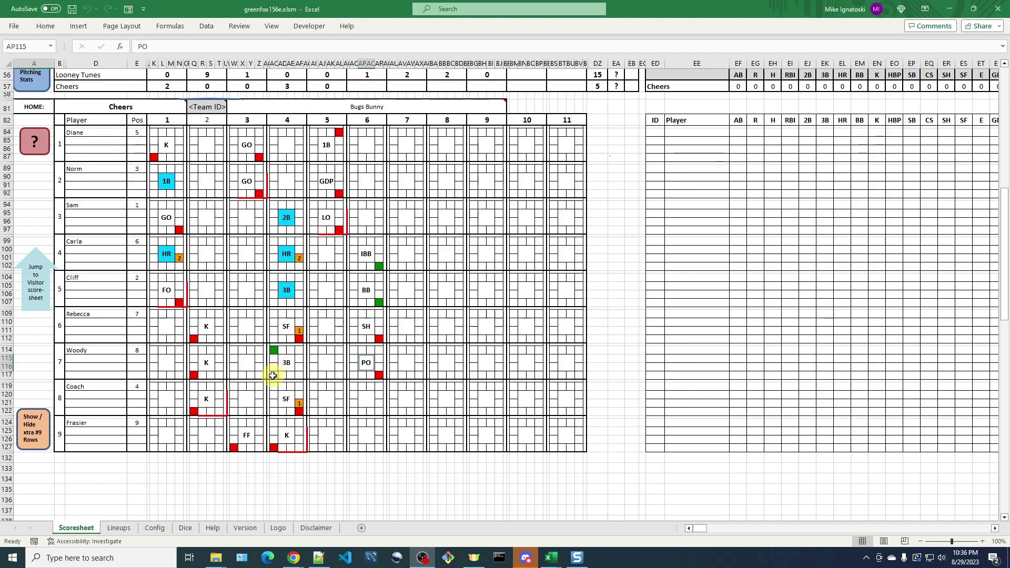
Step: Mark Woody's inning-4 triple as a run scored, then bring up batter 9's inning-4 strikeout entry
left_click(278, 376)
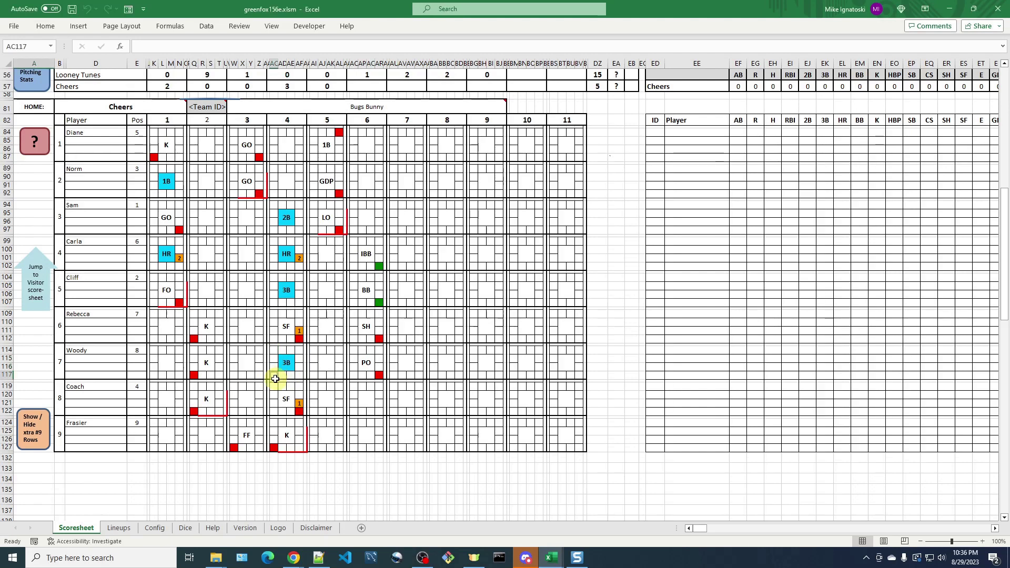
left_click(288, 362)
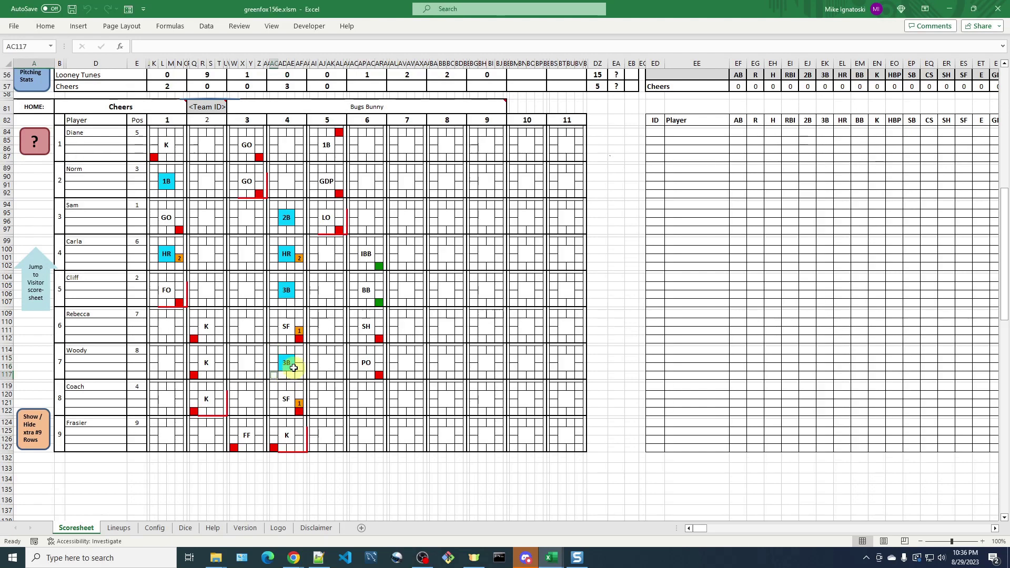
double_click(288, 435)
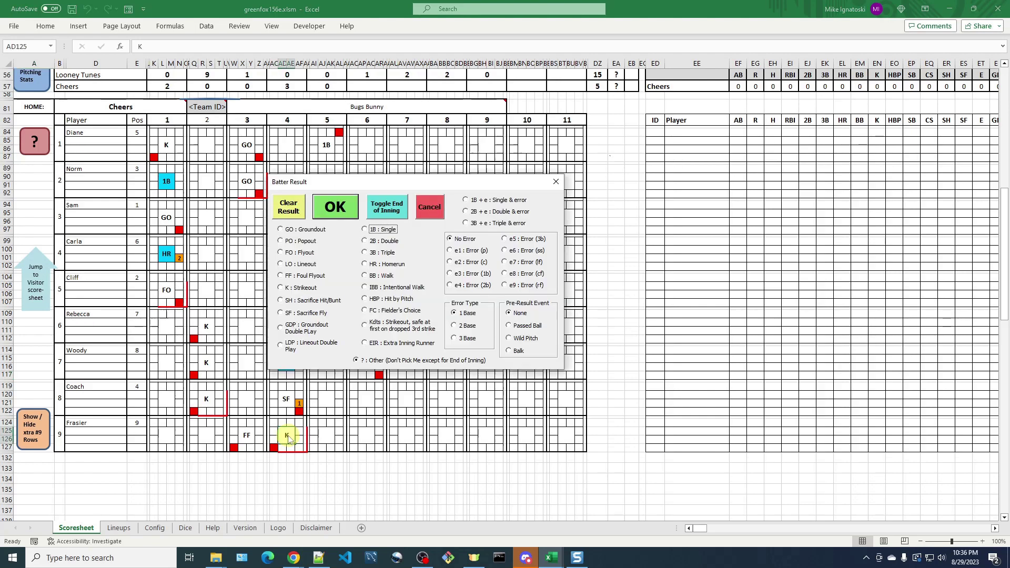
Step: Toggle the end-of-inning mark off and back on for Frasier's inning-4 strikeout
left_click(389, 213)
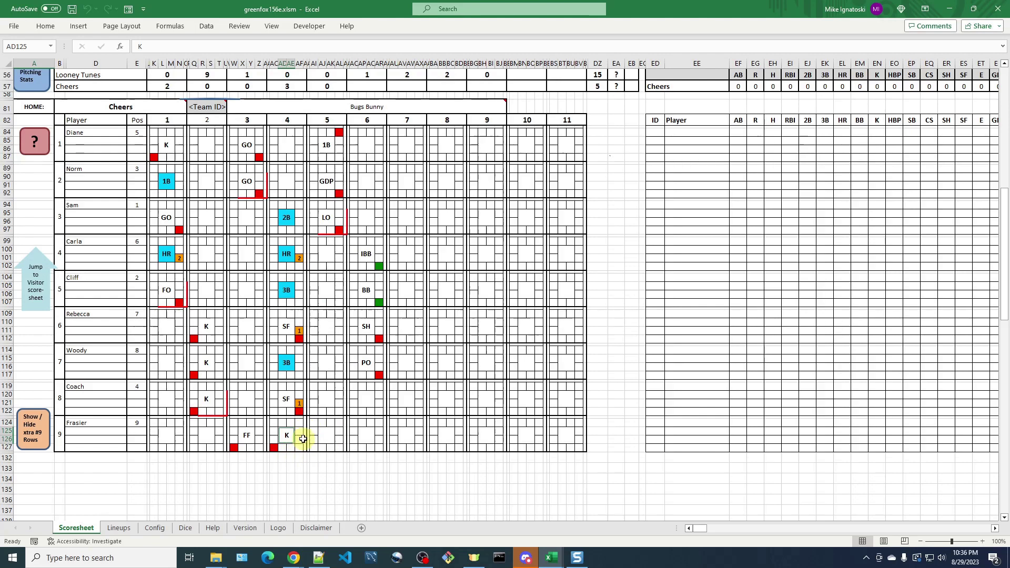
double_click(288, 439)
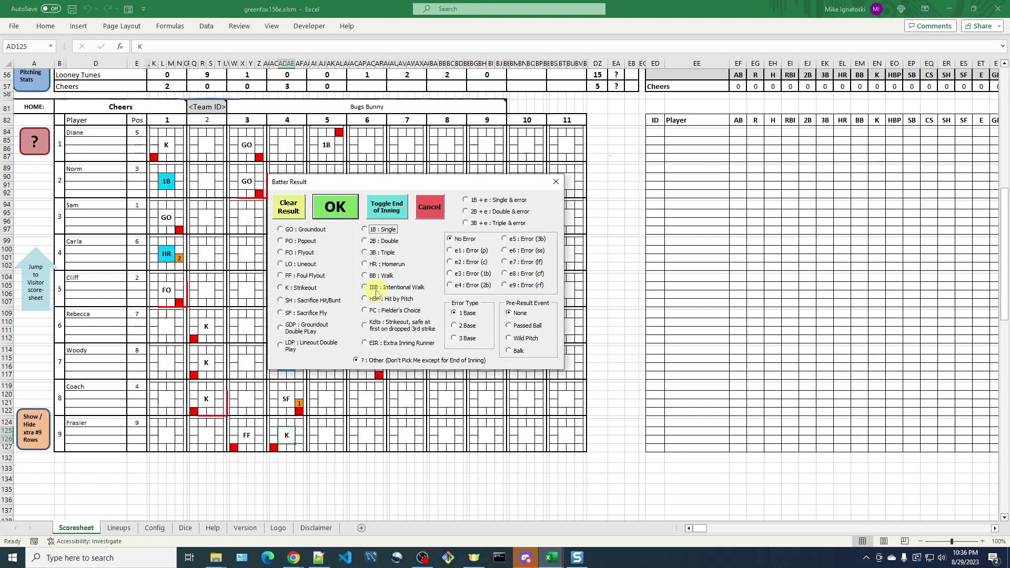
left_click(392, 211)
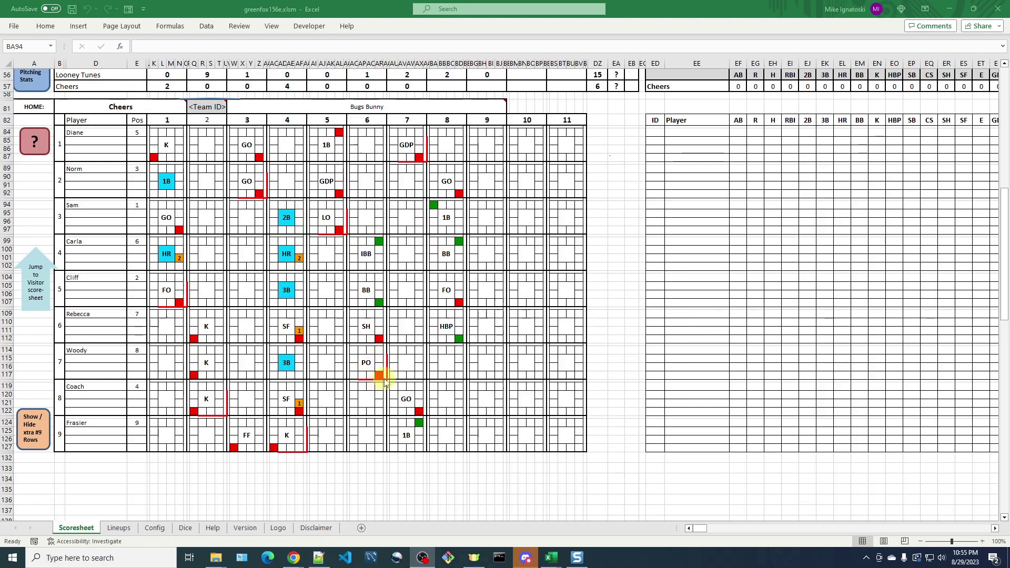
Step: Draw the red inning-6 end line beside Woody's popout
left_click(389, 363)
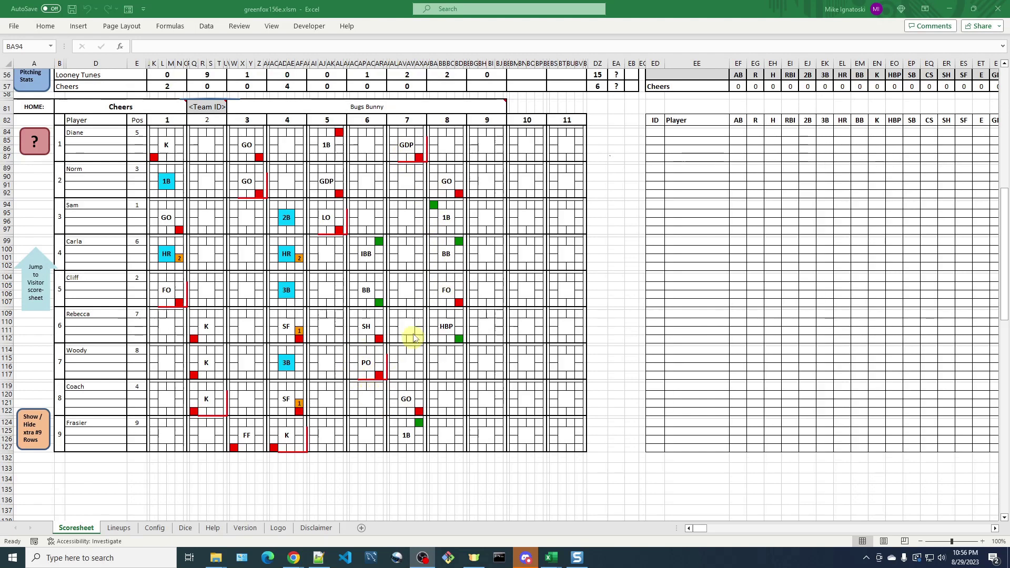
Step: Clear the five inning-8 results (HBP, flyout, walk, single, groundout) and batter 1's inning-7 GDP
double_click(443, 324)
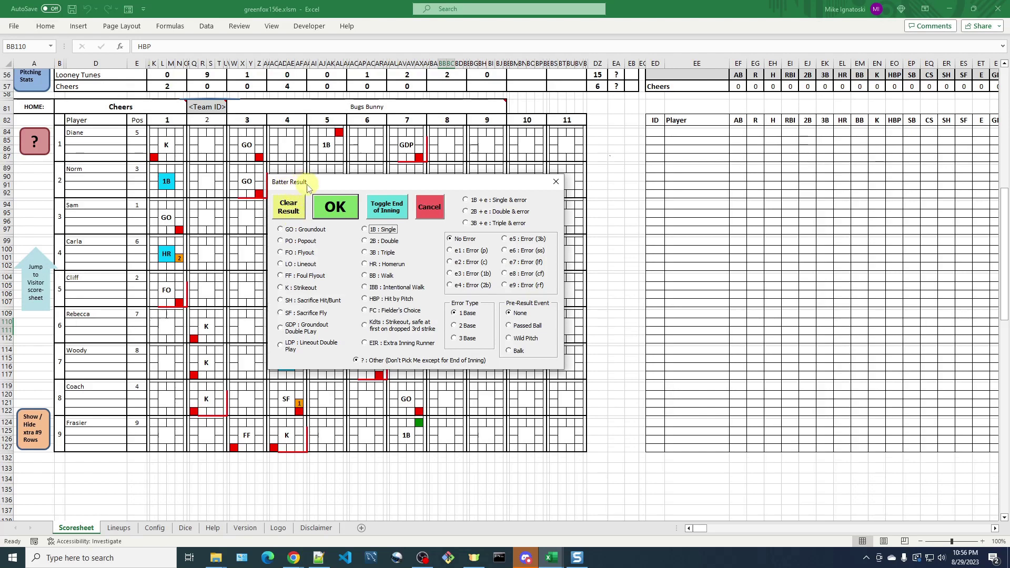
left_click(294, 210)
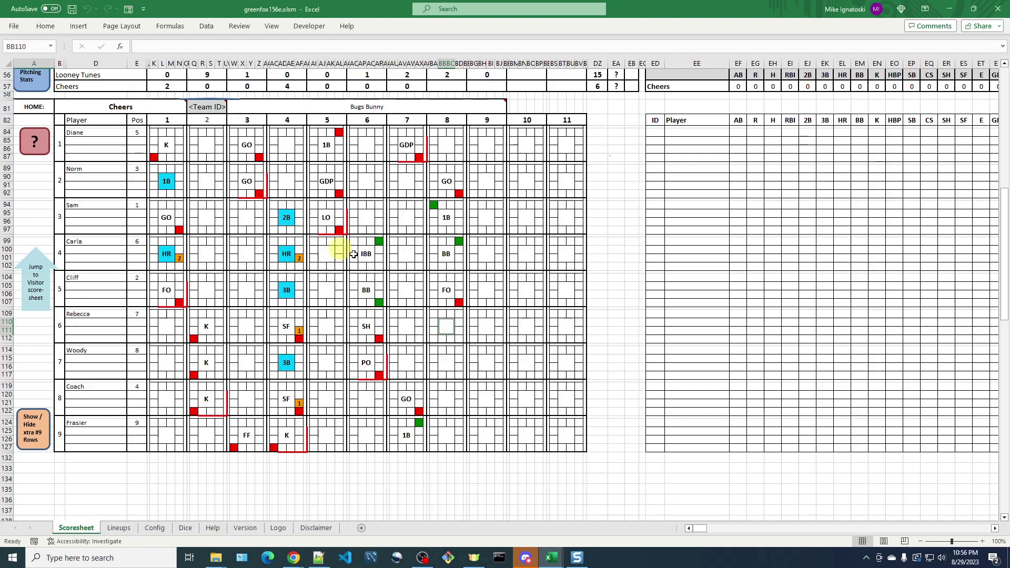
double_click(447, 297)
left_click(288, 207)
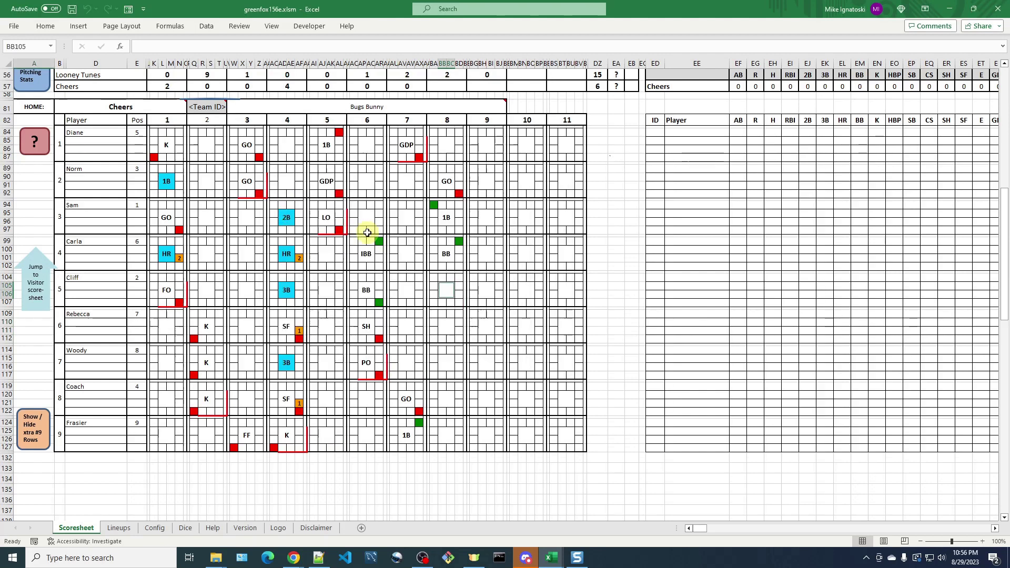
double_click(444, 254)
left_click(289, 208)
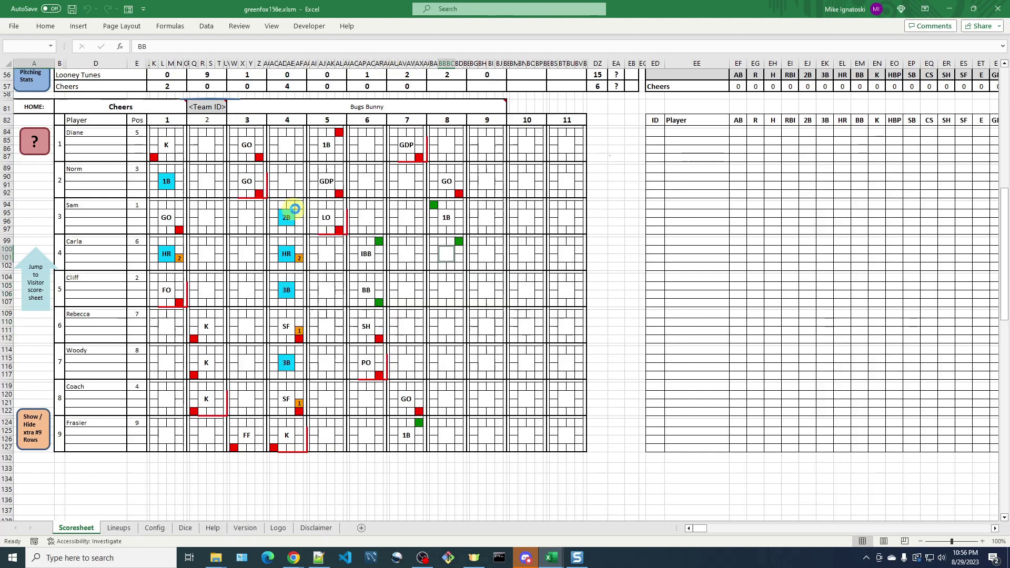
double_click(448, 220)
left_click(285, 211)
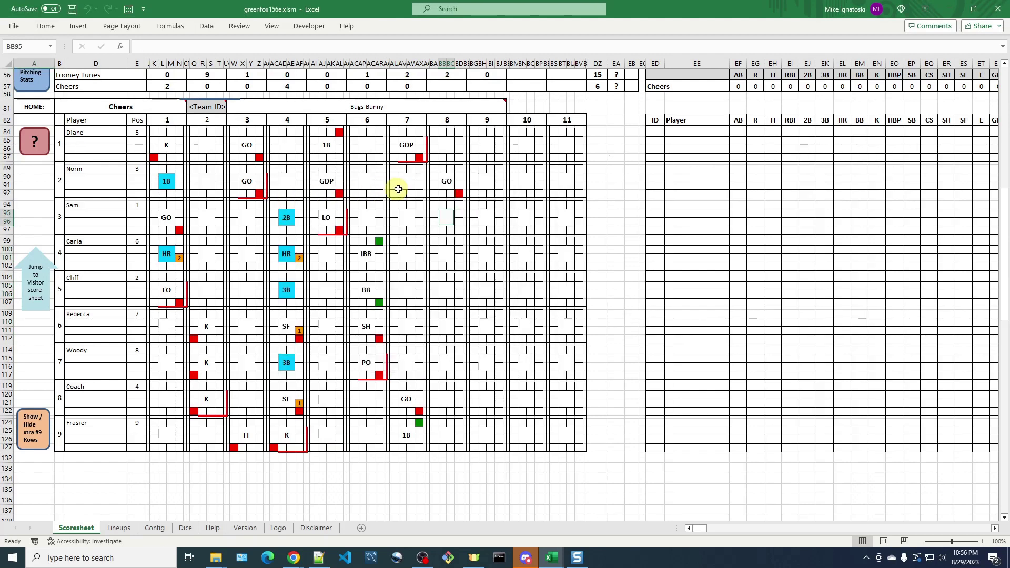
double_click(448, 181)
left_click(289, 210)
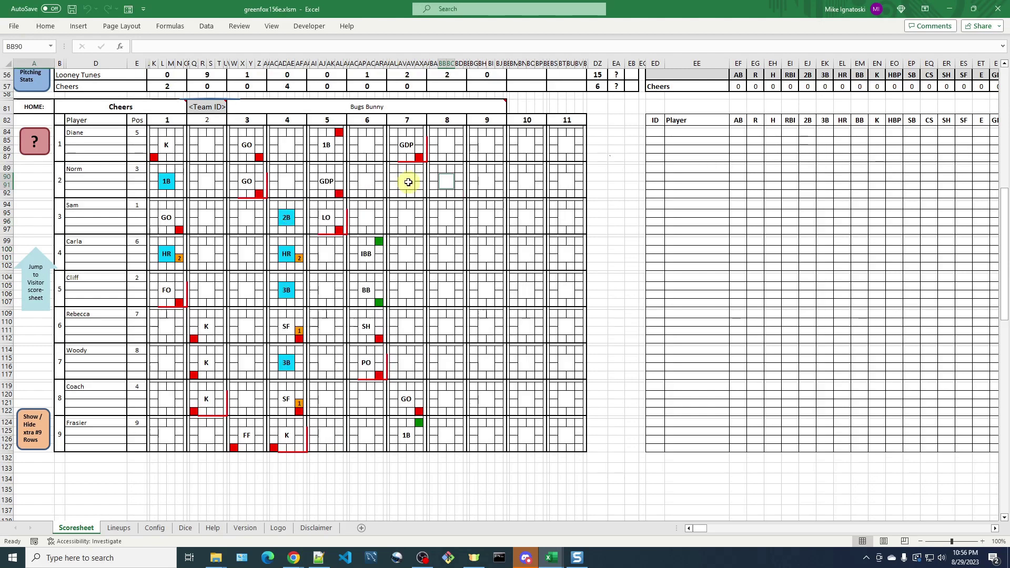
double_click(411, 147)
left_click(293, 212)
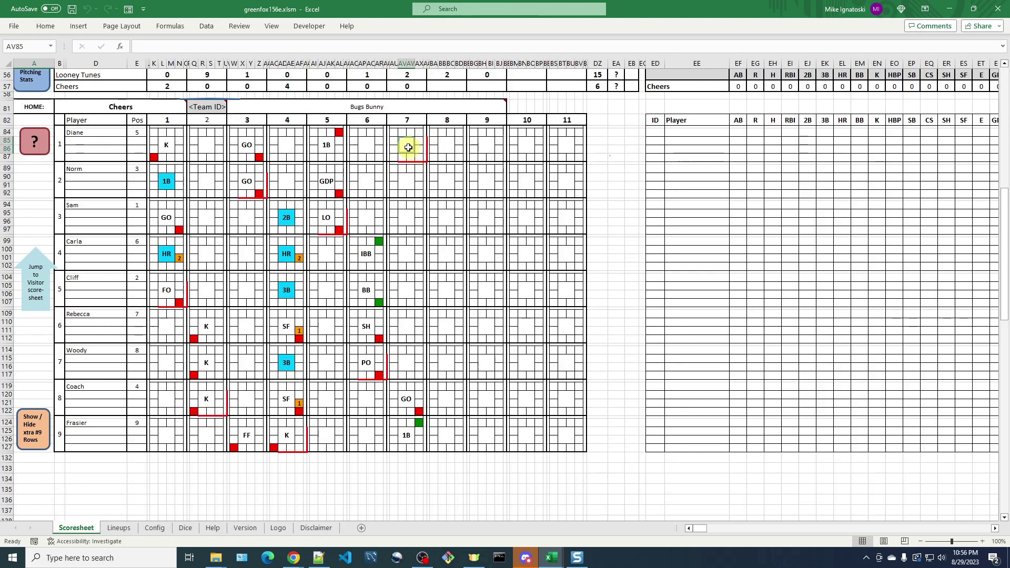
Step: Remove inning 7's end mark, clear its single and groundout, and close inning 6 under Woody's popout
double_click(408, 148)
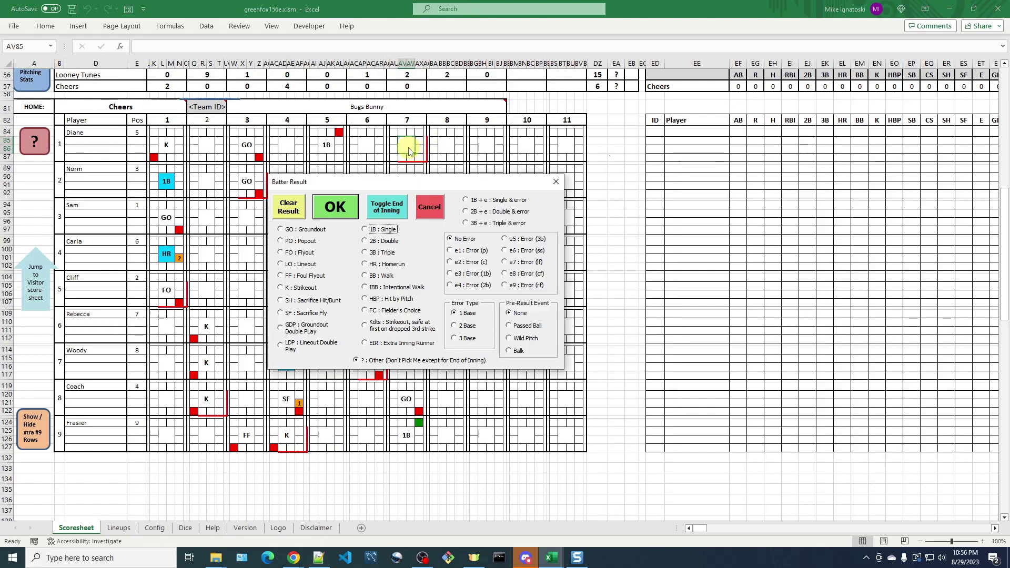
left_click(391, 213)
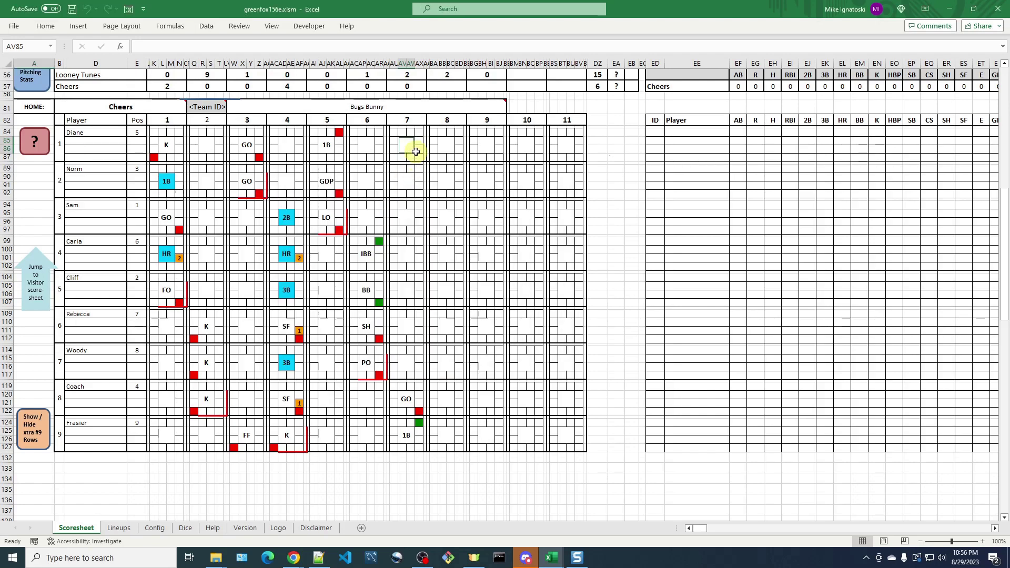
double_click(406, 435)
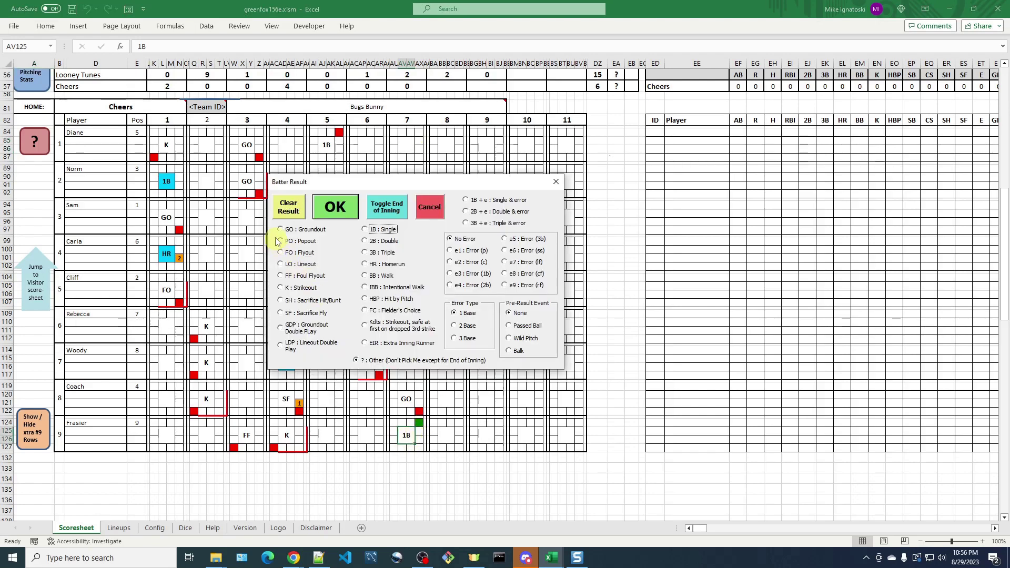
left_click(288, 209)
double_click(403, 397)
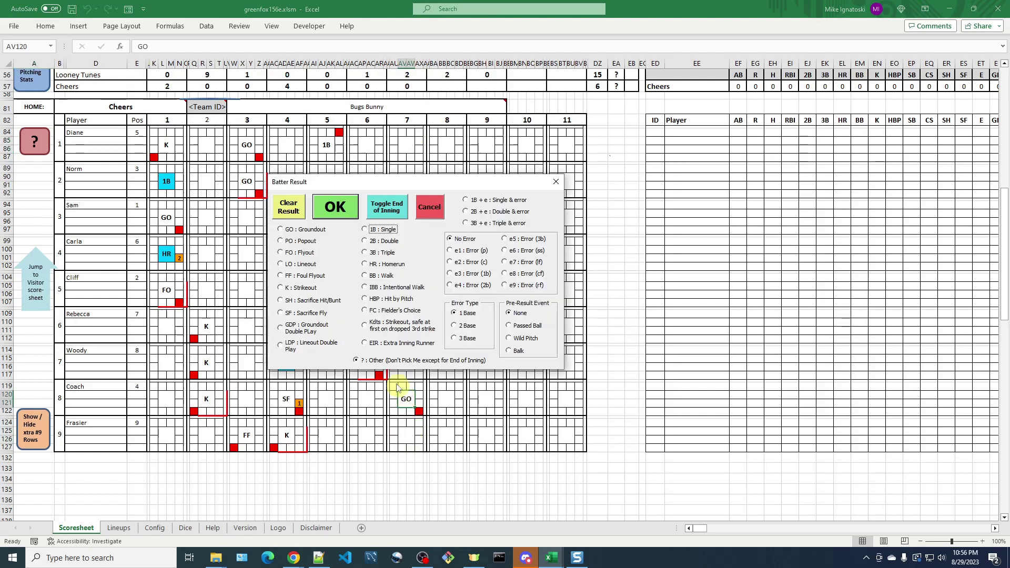
left_click(288, 208)
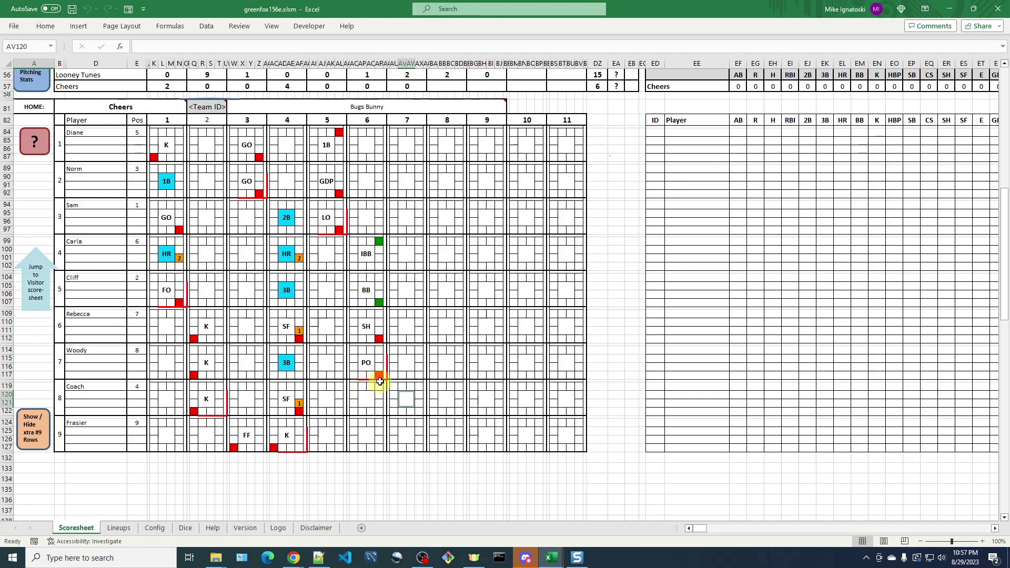
left_click(377, 382)
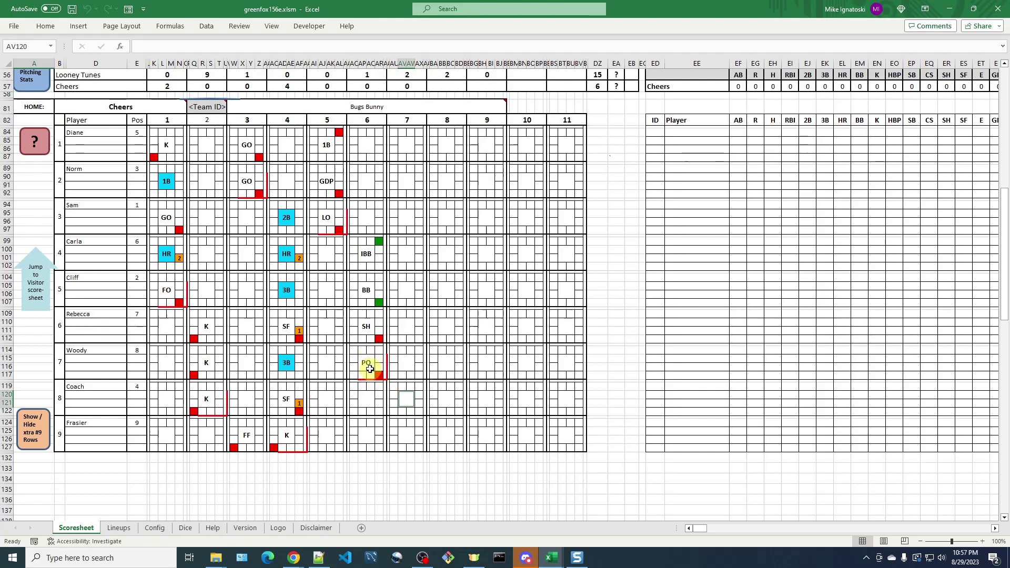
Step: Remove the popout's end-of-inning mark and record batter 8's inning-6 home run with 2 RBI
double_click(369, 371)
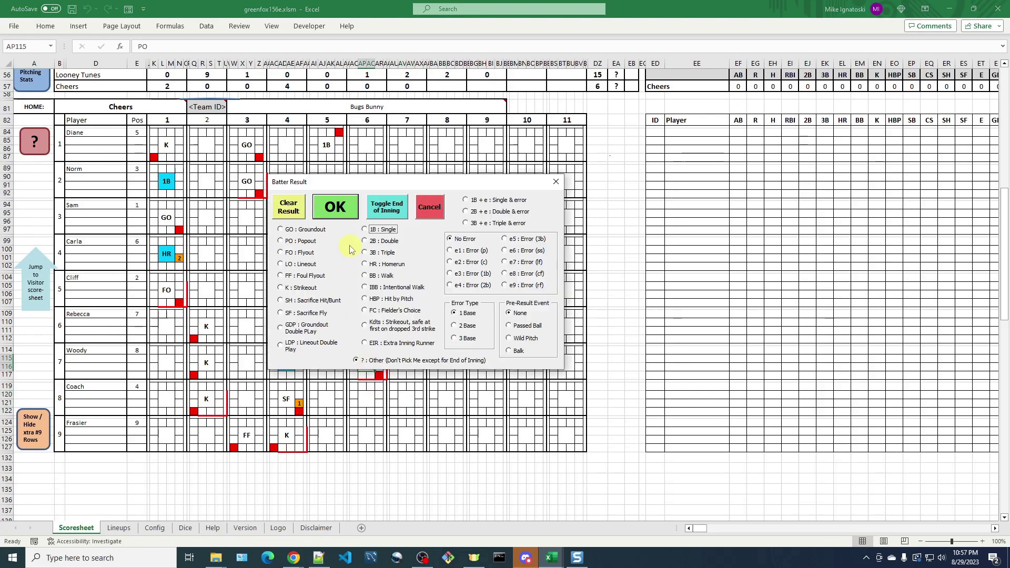
left_click(402, 211)
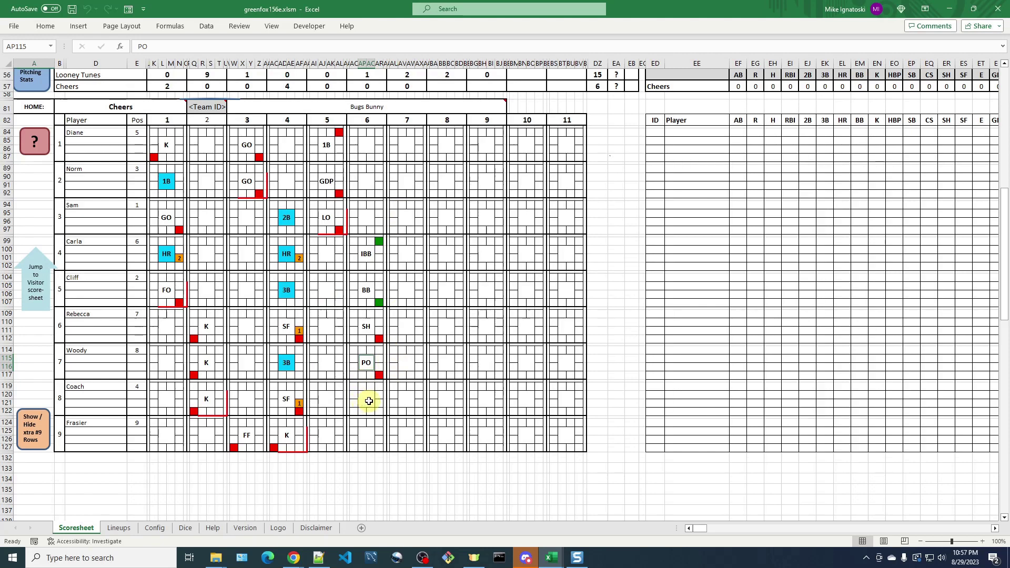
left_click(369, 401)
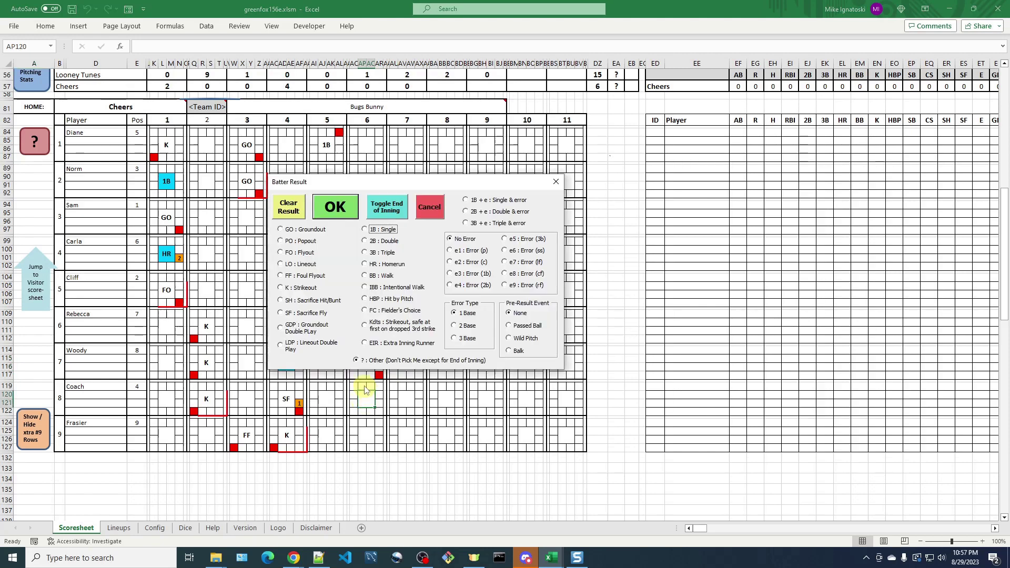
left_click(371, 264)
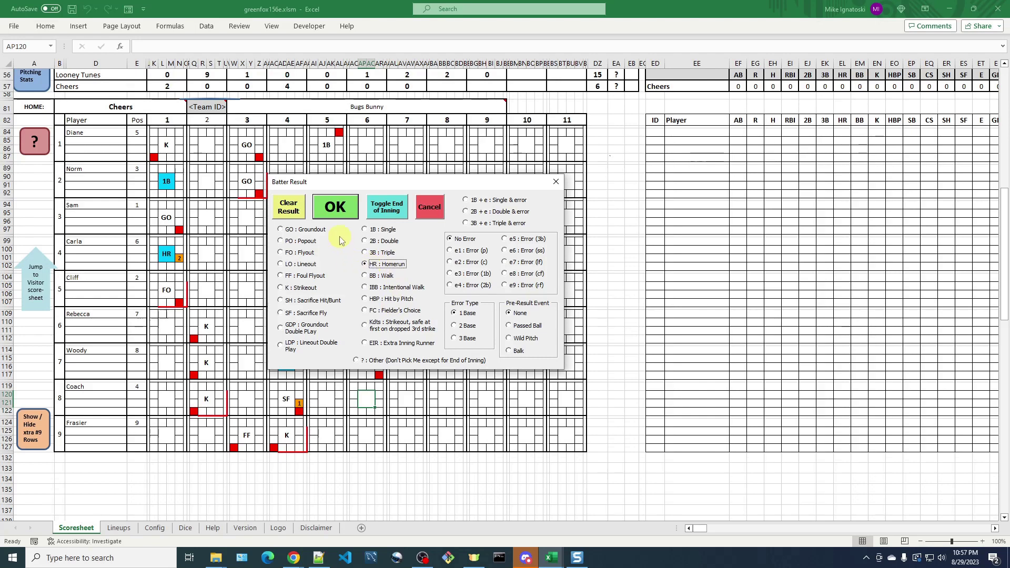
left_click(335, 208)
left_click(379, 403)
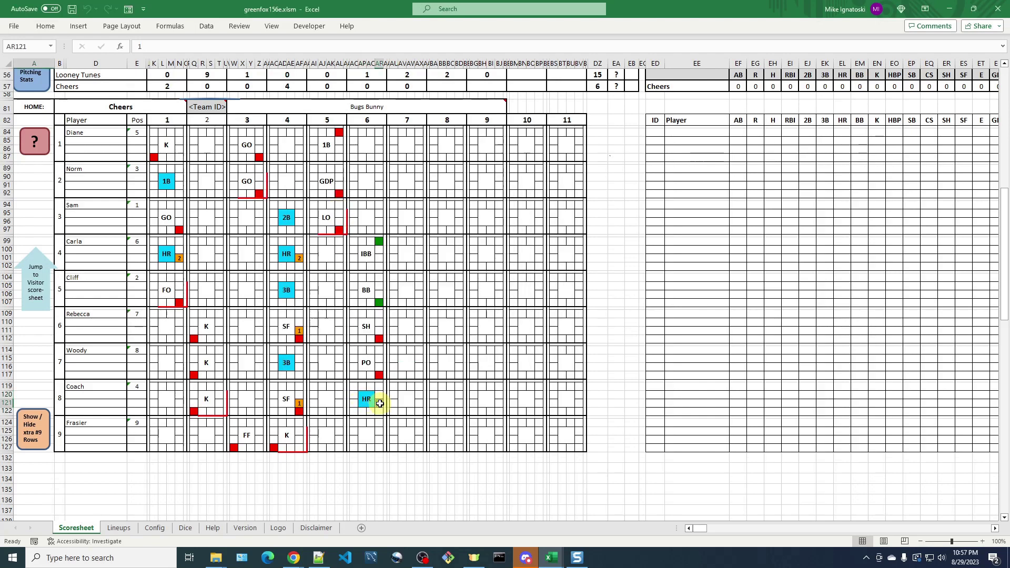
Step: Score batters 5 and 4 on the homer and record batter 9's foul flyout as the final out
left_click(354, 302)
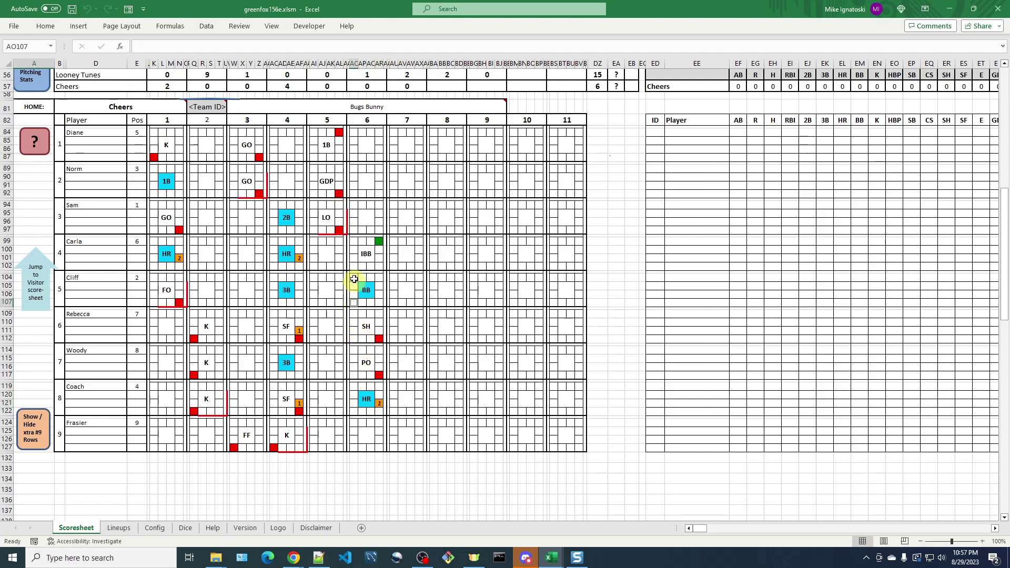
left_click(354, 265)
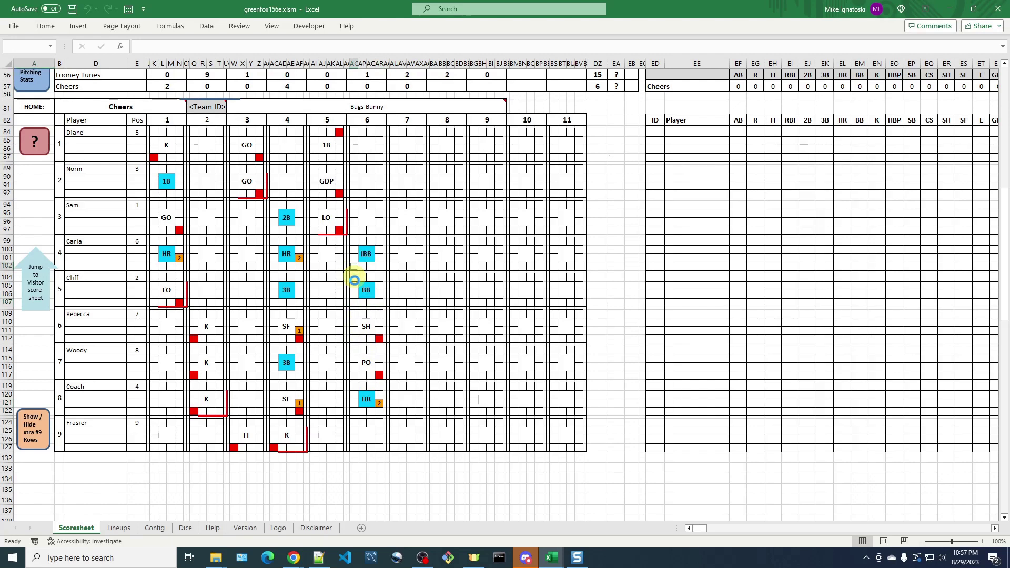
left_click(368, 431)
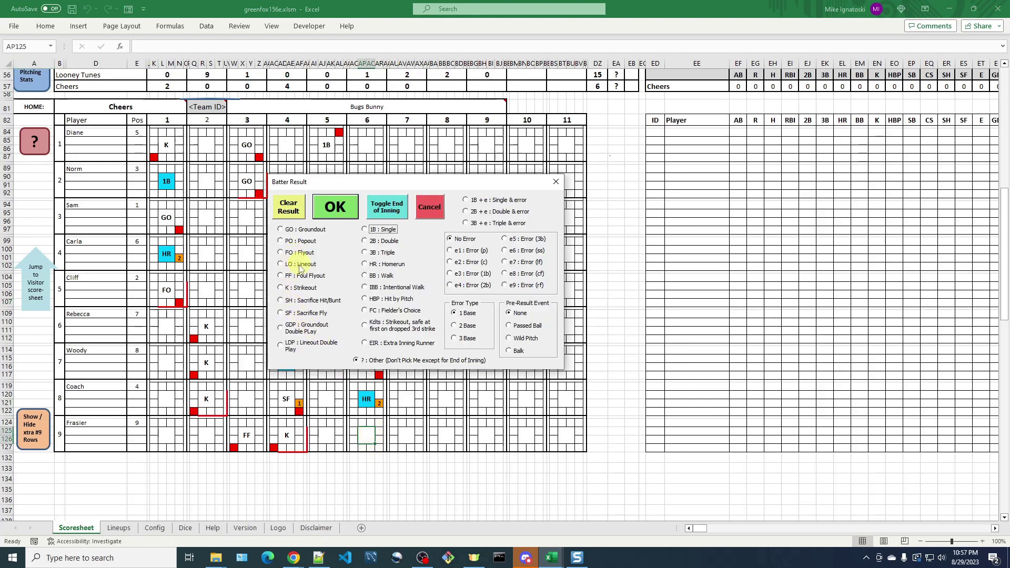
left_click(394, 211)
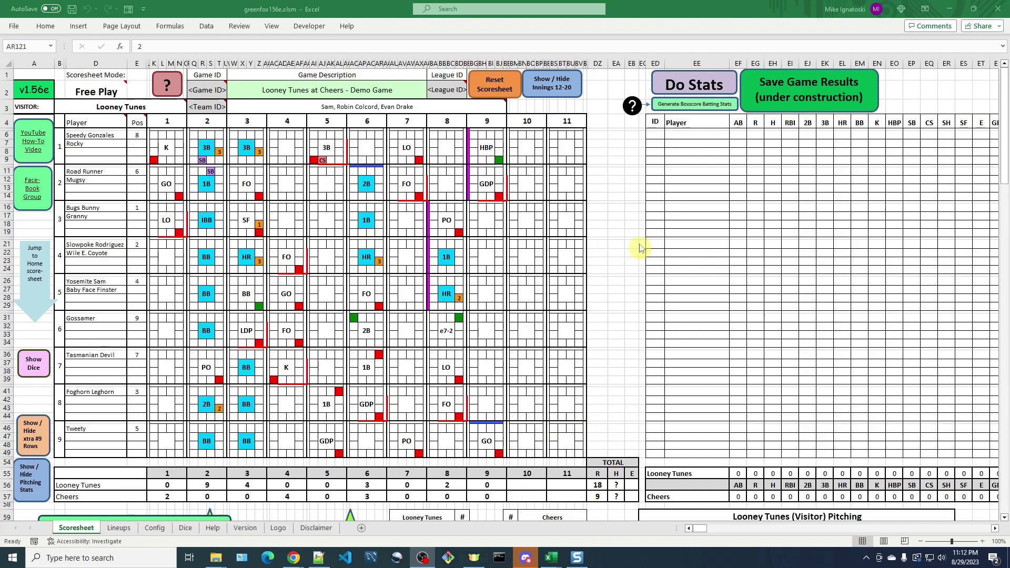
Step: Run Do Stats and acknowledge both teams' runs-versus-RBI alerts and the Game Stats Computed message
left_click(711, 89)
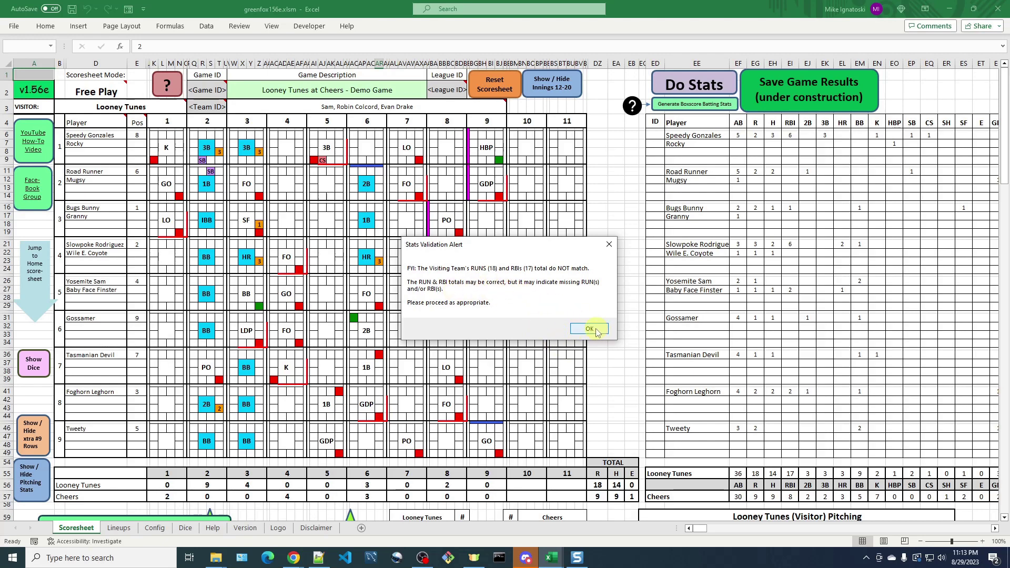
left_click(596, 330)
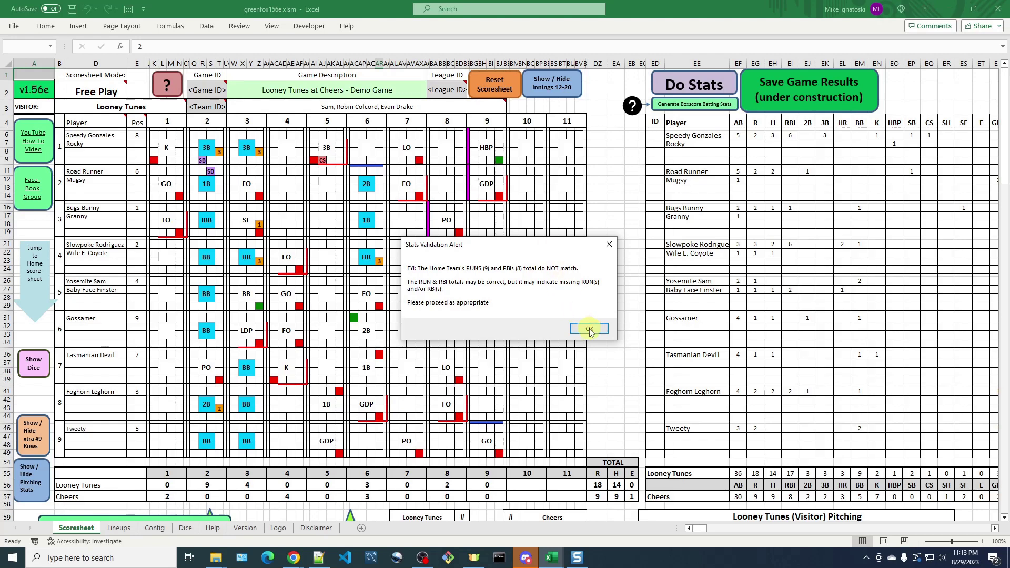
left_click(590, 329)
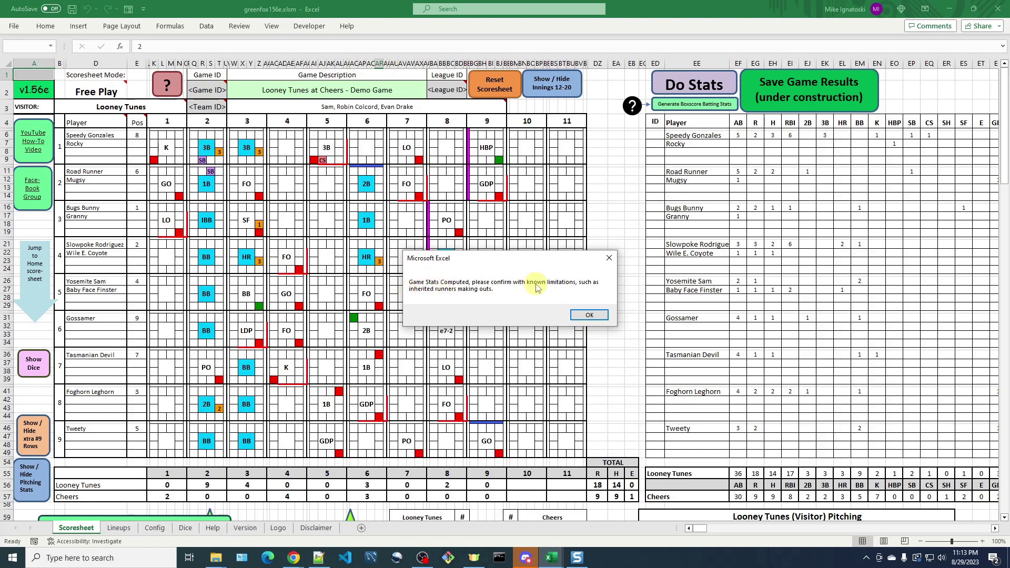
left_click(590, 315)
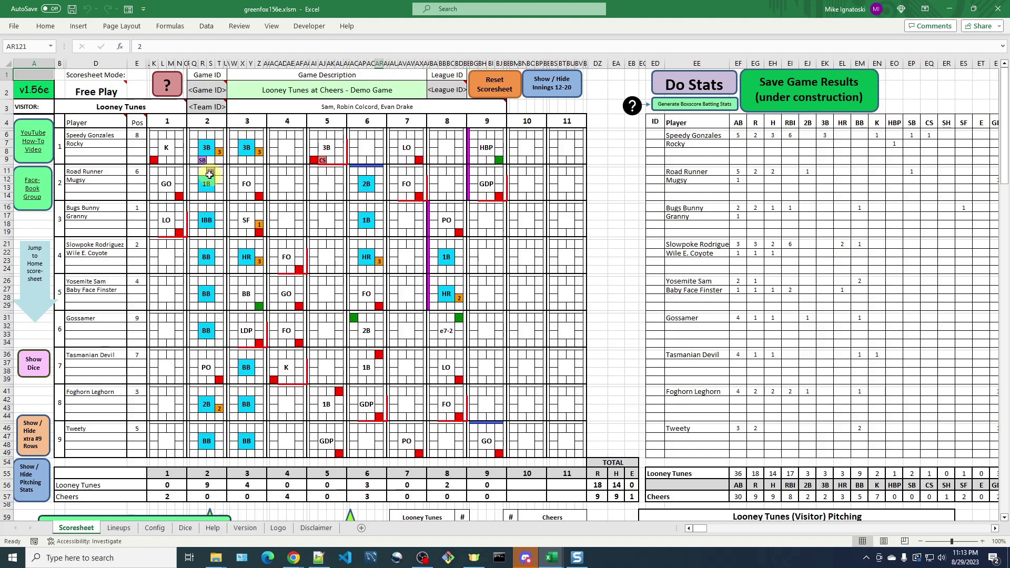
mouse_move(209, 174)
left_mouse_down()
mouse_move(200, 158)
mouse_move(211, 163)
left_mouse_up()
left_click_drag(210, 161, 211, 162)
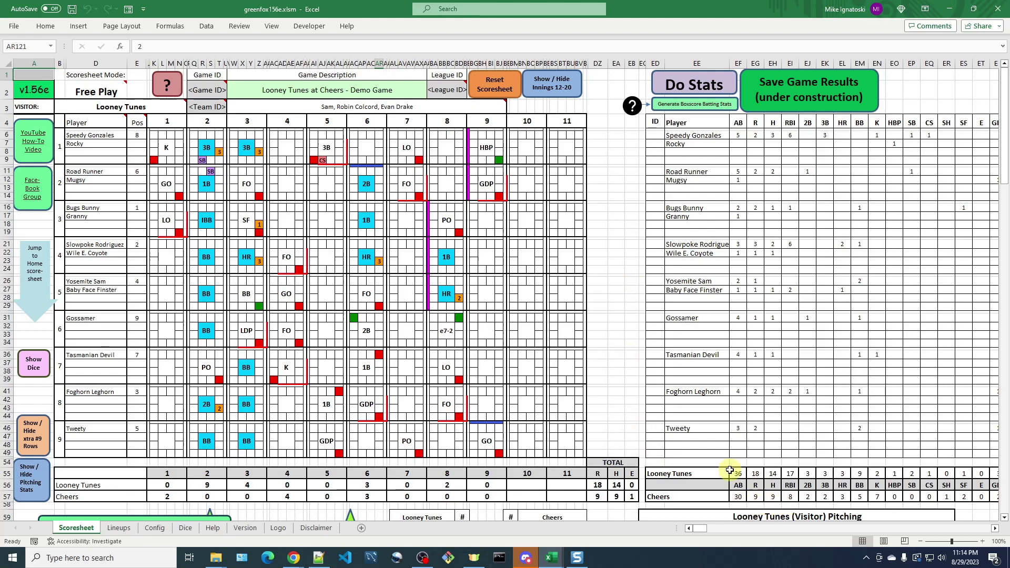
Step: Change the RBI badge on Coach's inning-6 home run in AR121 from 2 to 3
scroll(627, 375, "down", 15)
scroll(627, 376, "down", 8)
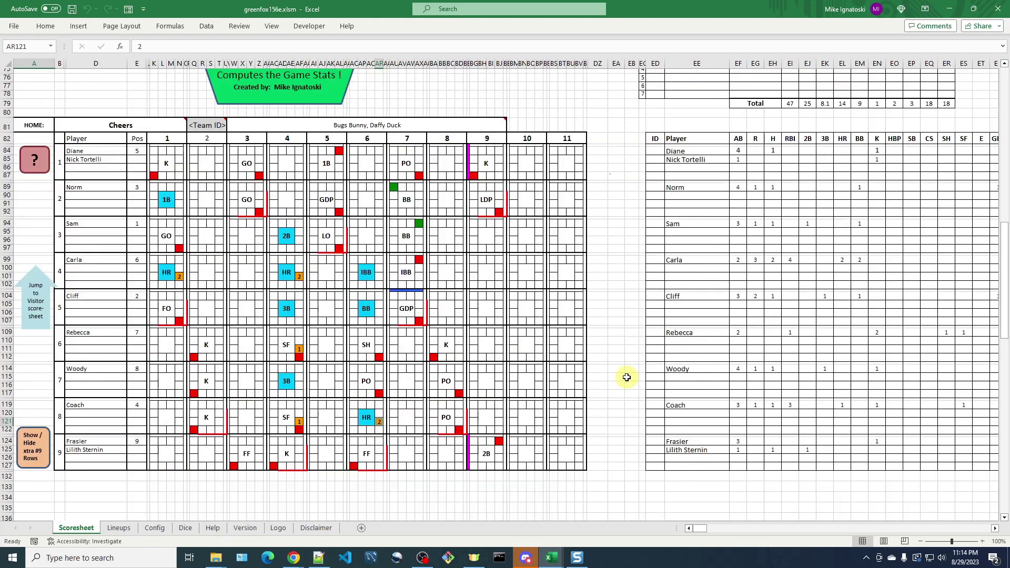
double_click(379, 427)
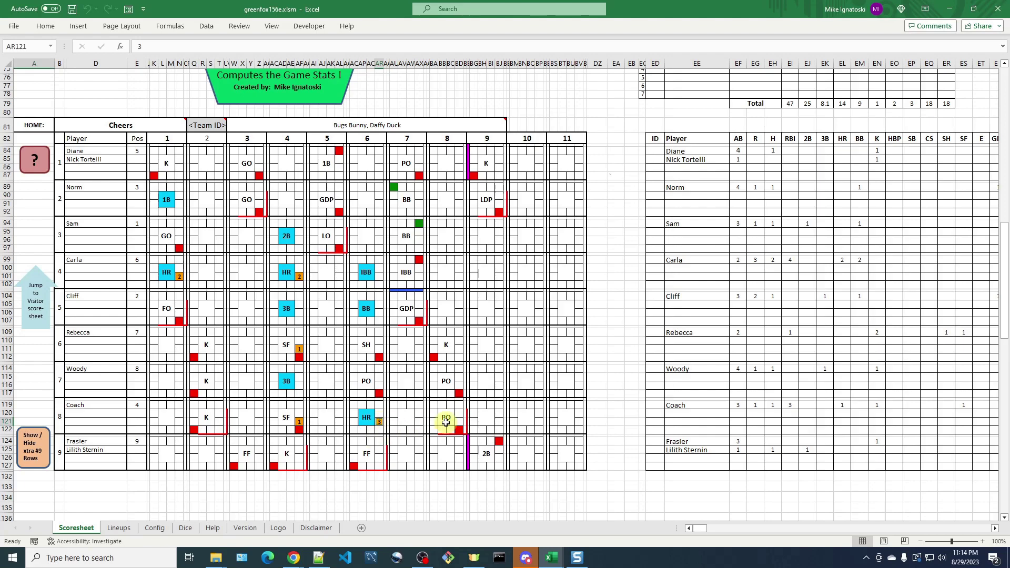
scroll(508, 418, "up", 20)
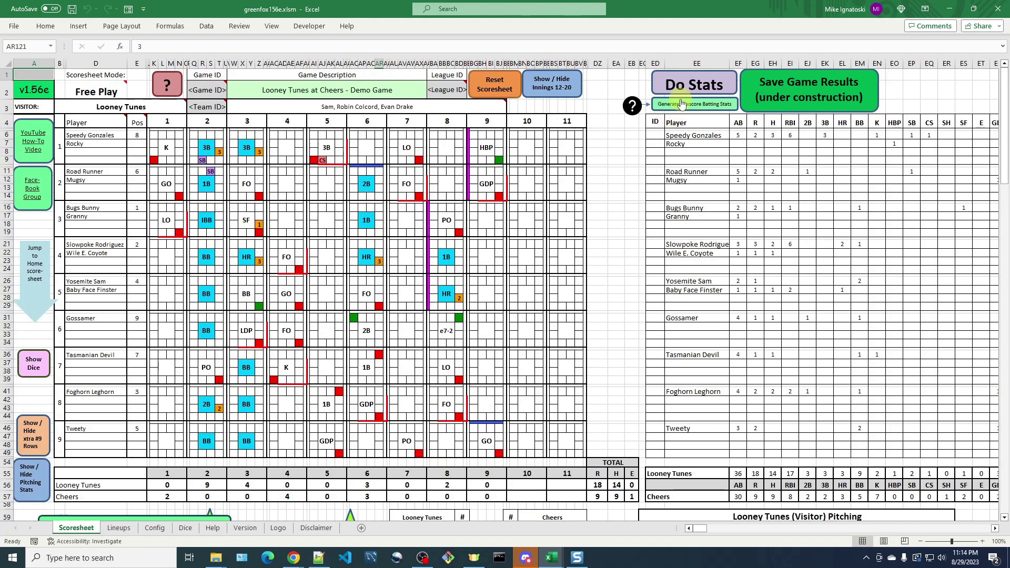
Step: Rerun Do Stats, dismiss the runs-versus-RBI alert, and focus the Game Stats Computed message
left_click(693, 83)
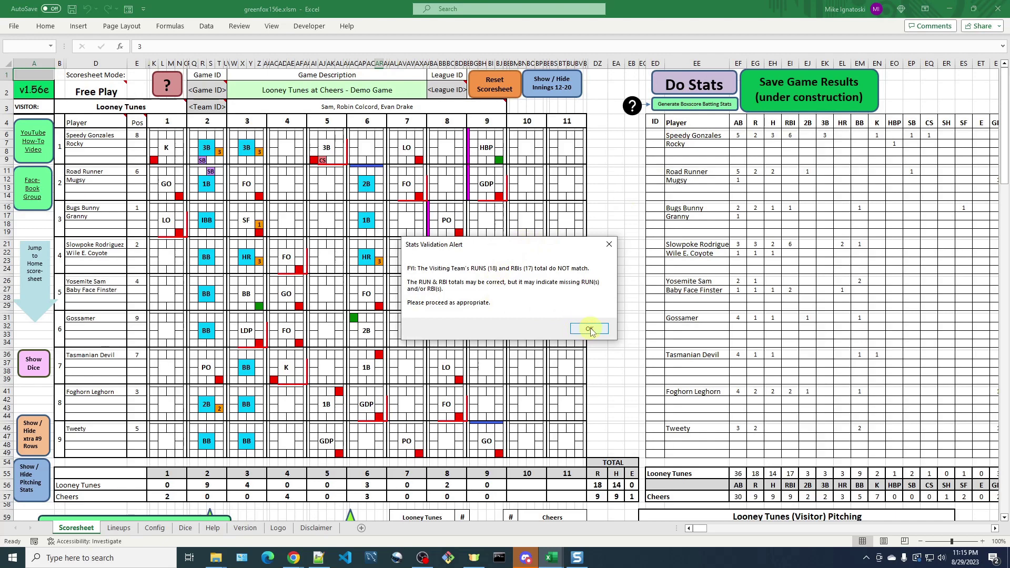
left_click(590, 329)
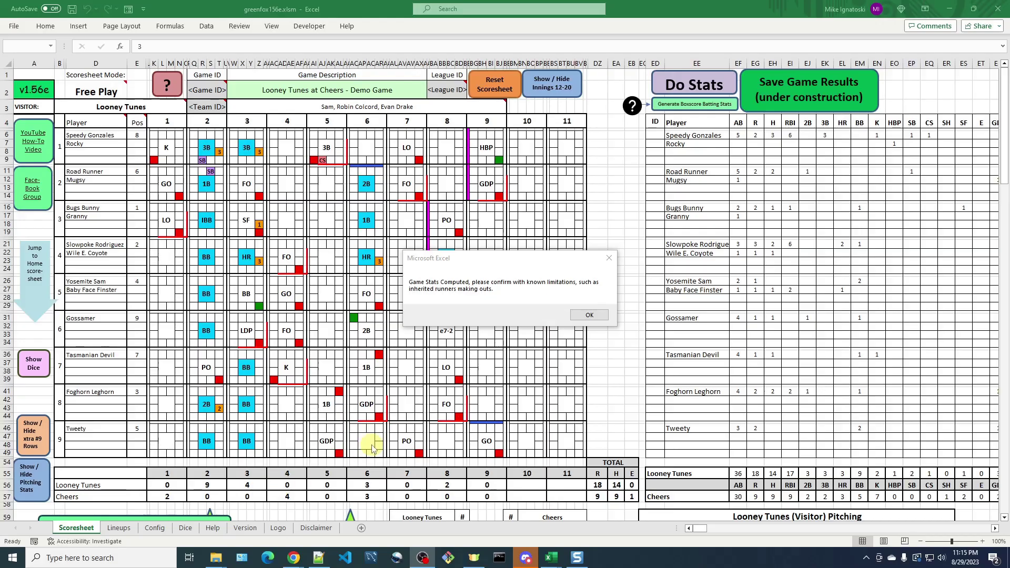
left_click(544, 260)
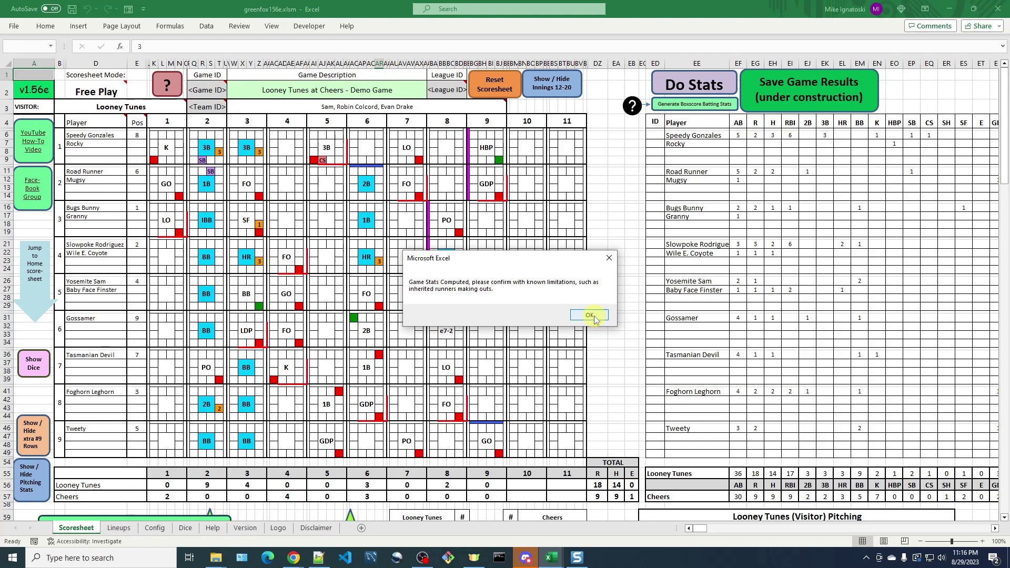
Step: Dismiss the Game Stats Computed message and scroll to check the scoresheet and its stats
left_click(594, 319)
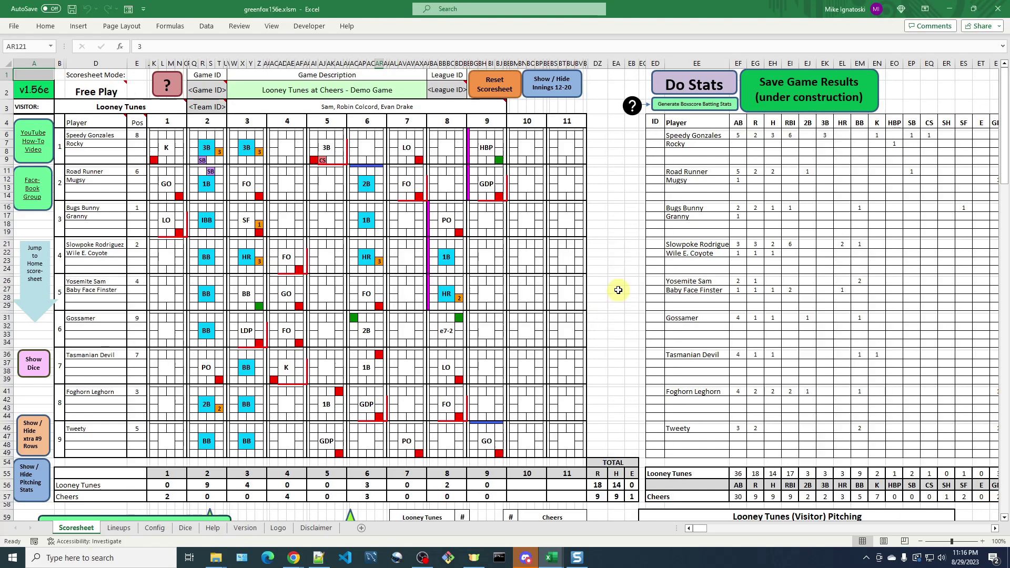
scroll(618, 290, "down", 3)
scroll(618, 290, "up", 3)
scroll(621, 303, "down", 1)
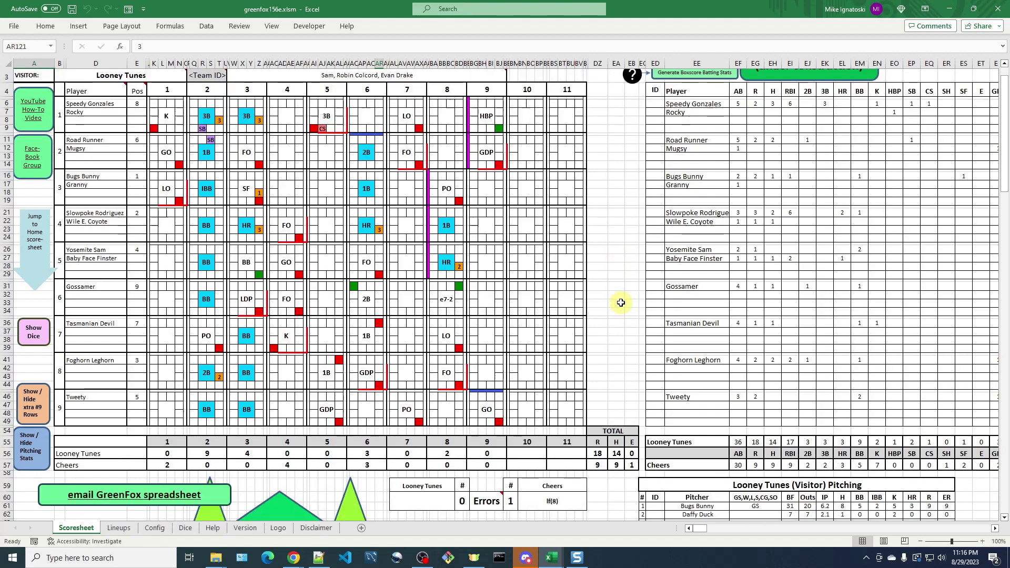
scroll(621, 302, "up", 1)
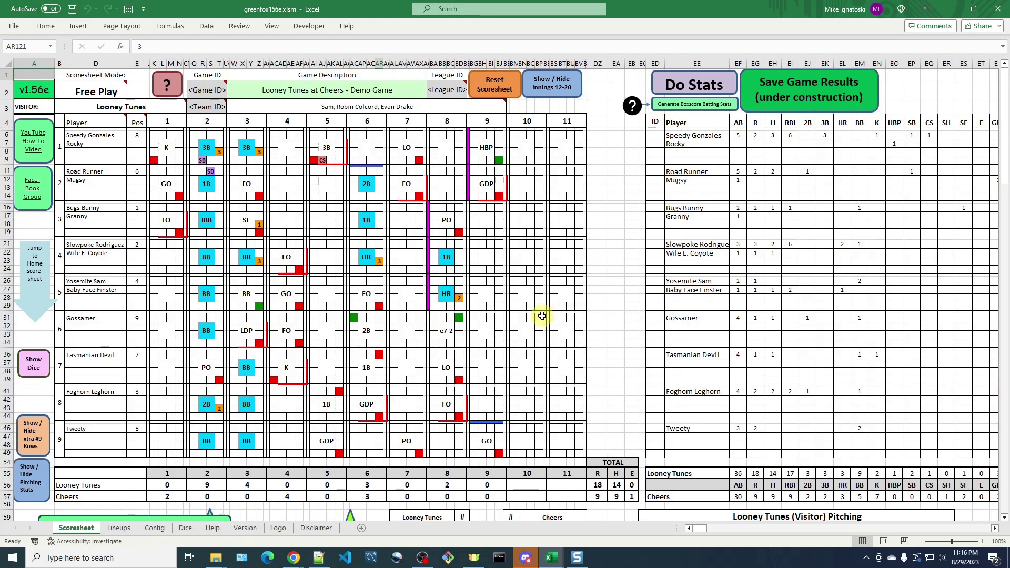
scroll(541, 315, "down", 15)
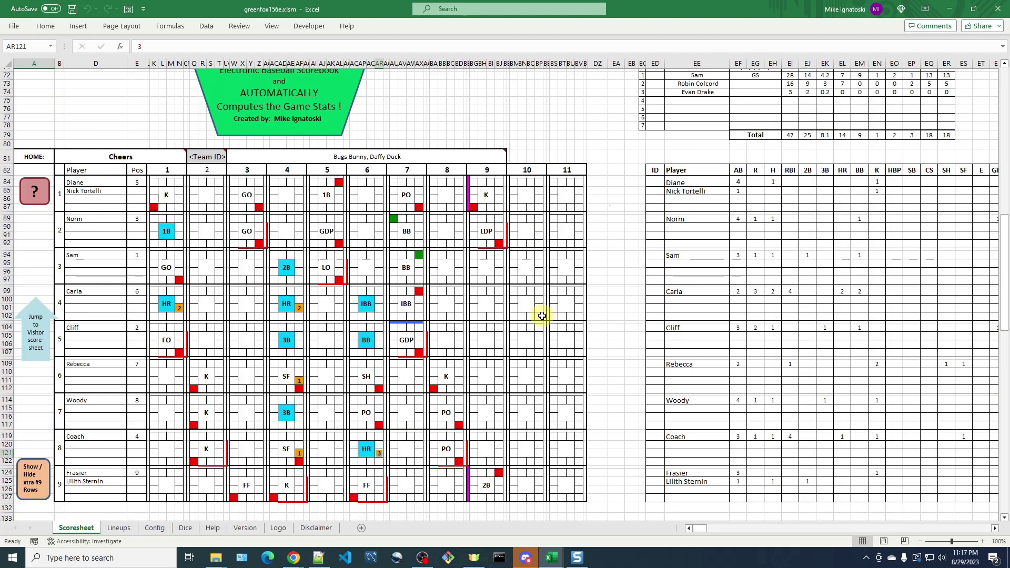
Step: Scroll down to the Cheers home scoresheet and read the pitchers note on cell V81
scroll(541, 315, "down", 1)
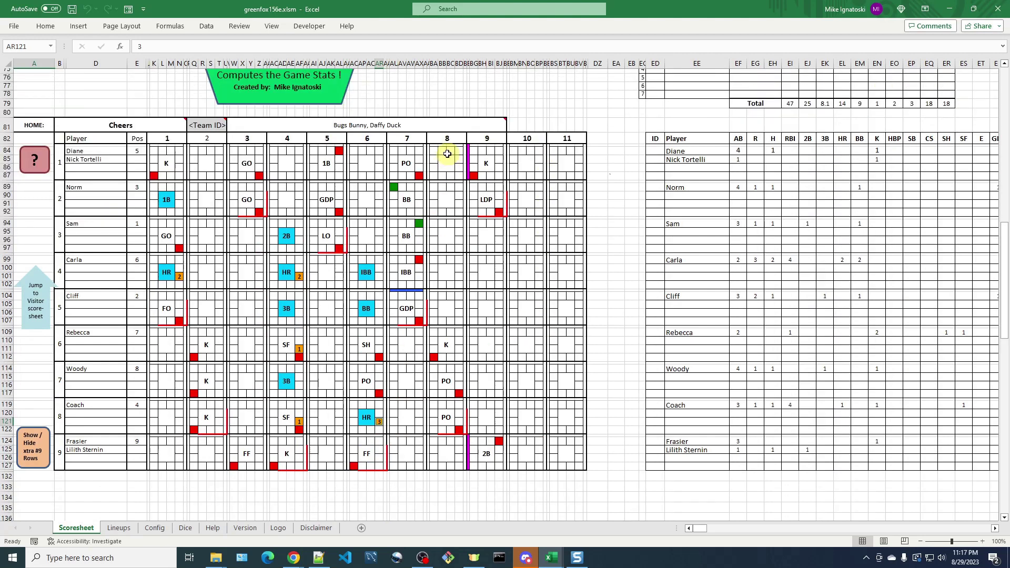
mouse_move(434, 130)
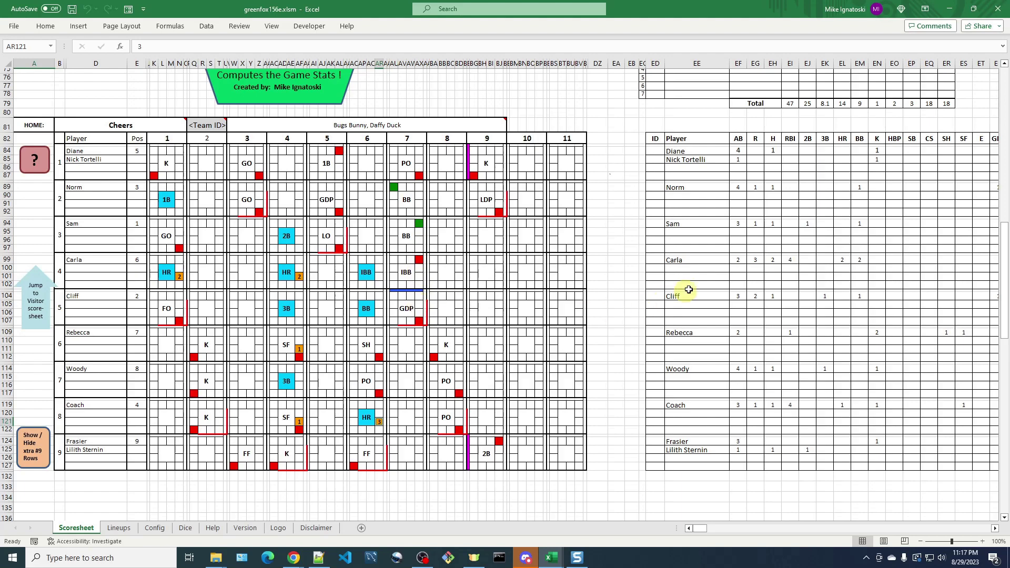
scroll(765, 290, "up", 6)
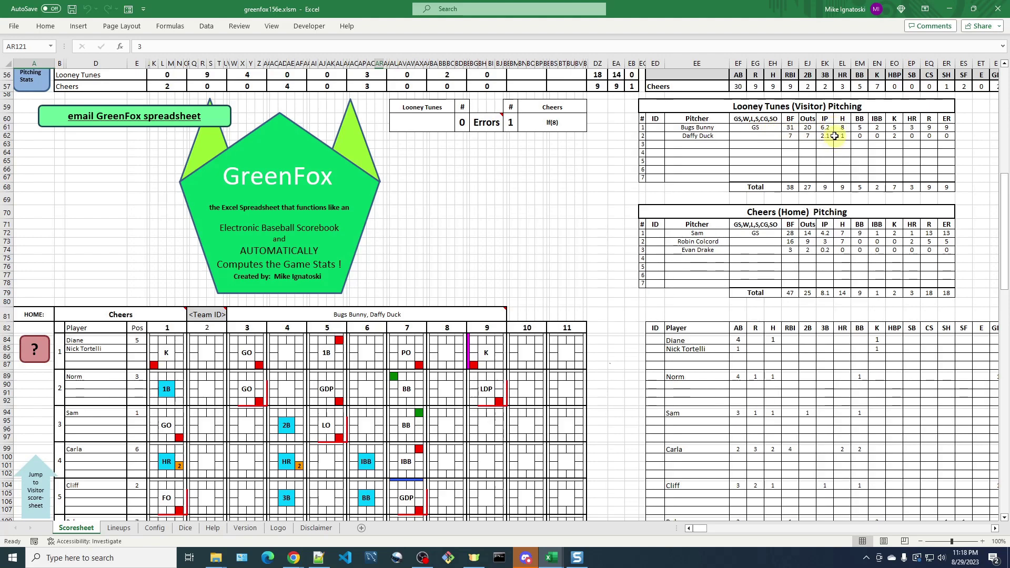
Step: Scroll up to the pitching tables showing Bugs Bunny at 6.2 and Daffy Duck at 2.1 innings
scroll(631, 314, "down", 5)
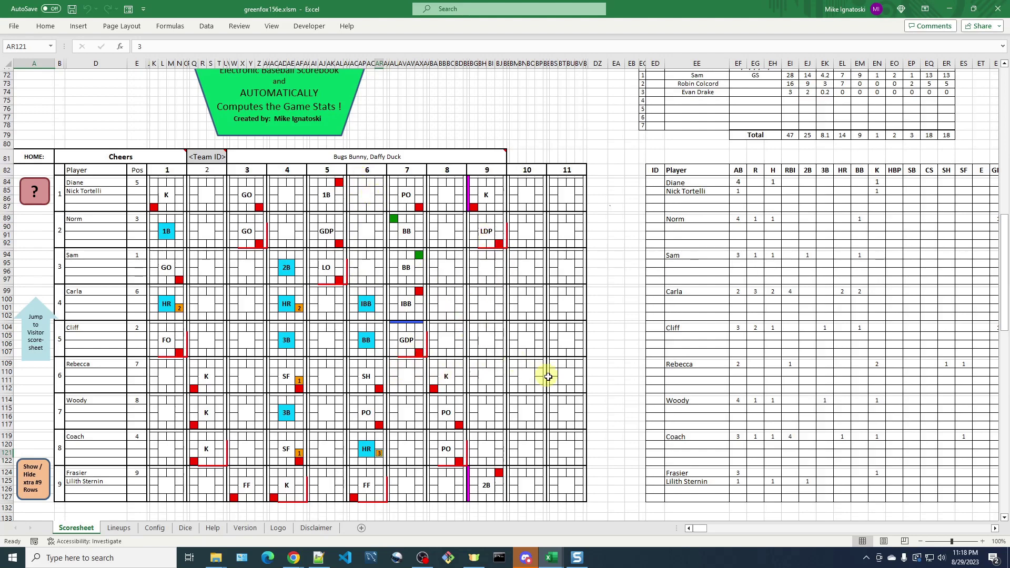
scroll(678, 331, "up", 4)
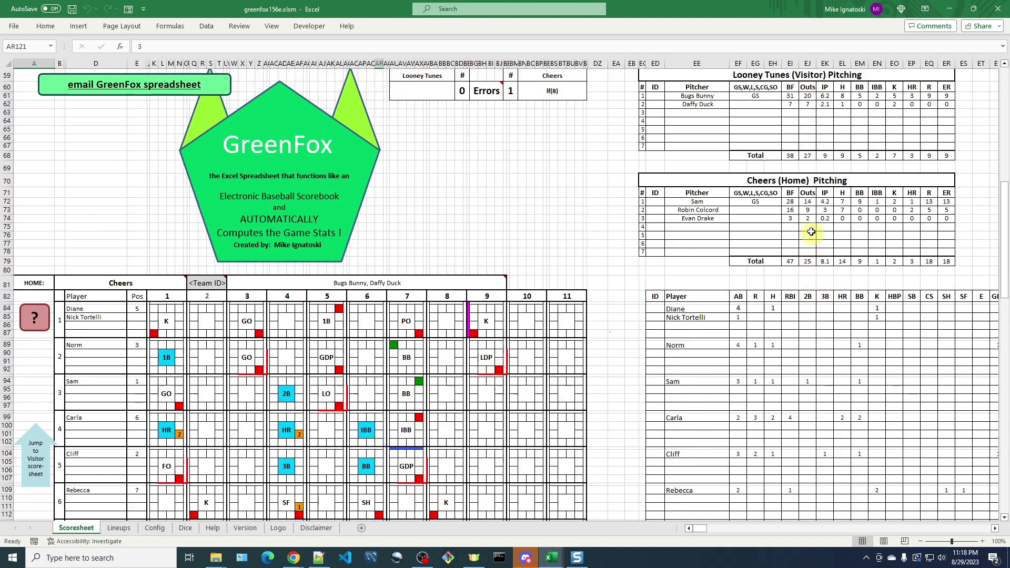
scroll(734, 215, "up", 6)
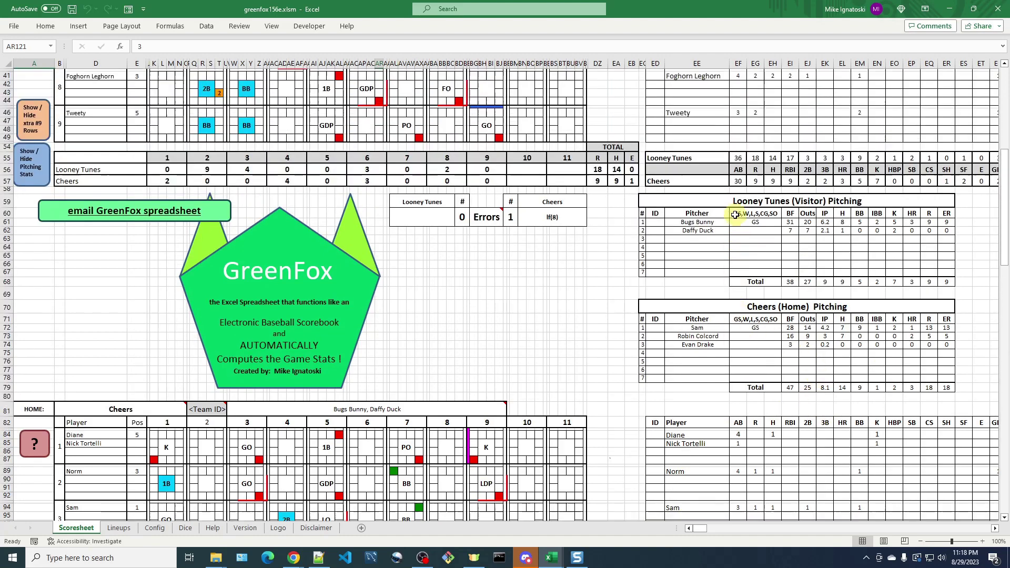
Step: Change Bugs Bunny's innings pitched in cell EK61 from 6.2 to 6.1
left_click(825, 223)
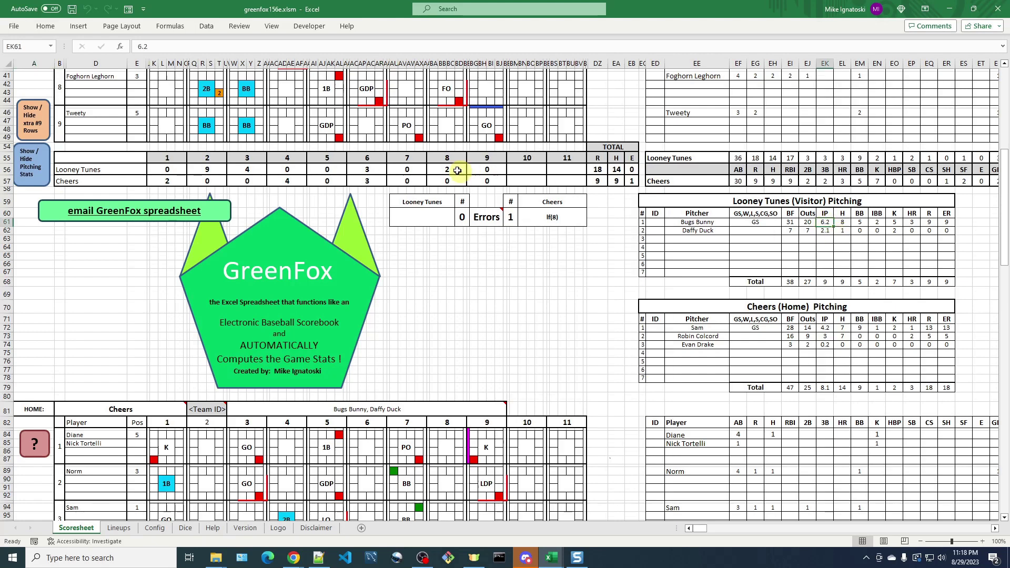
double_click(829, 223)
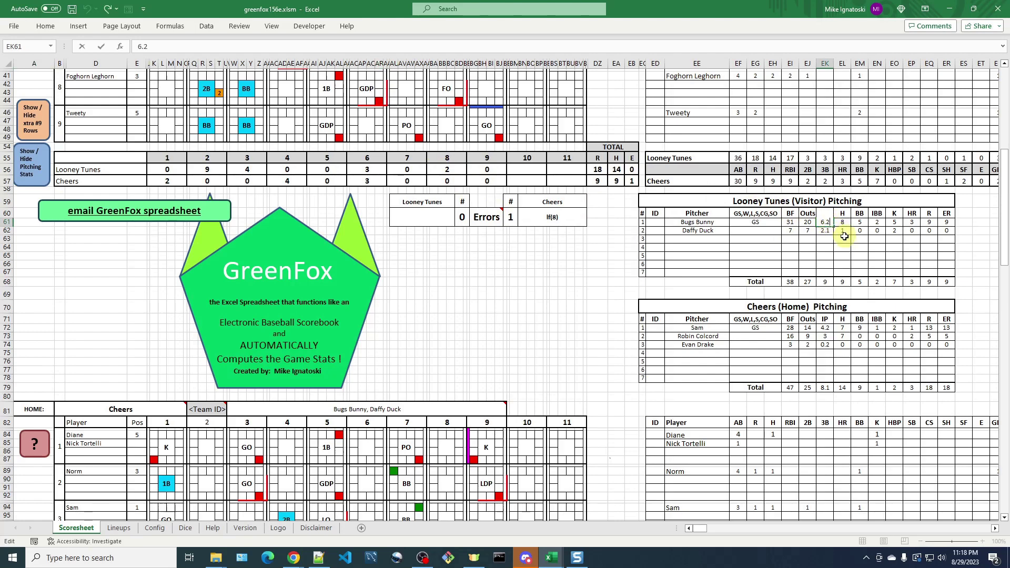
key("BackSpace")
key("Return")
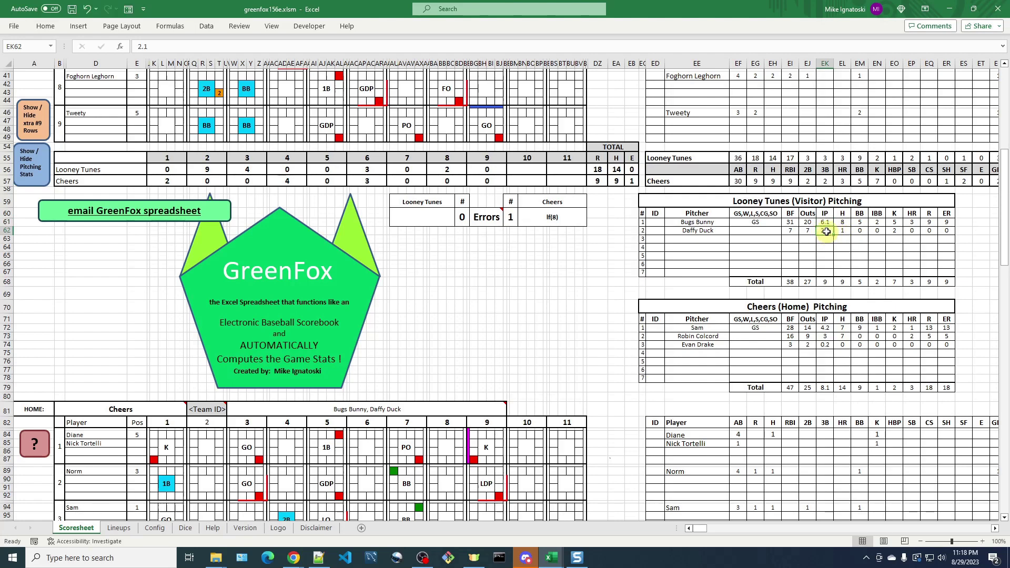
Step: Edit cell EK62 in the formula bar so Daffy Duck's innings pitched reads 2.2
left_click(157, 49)
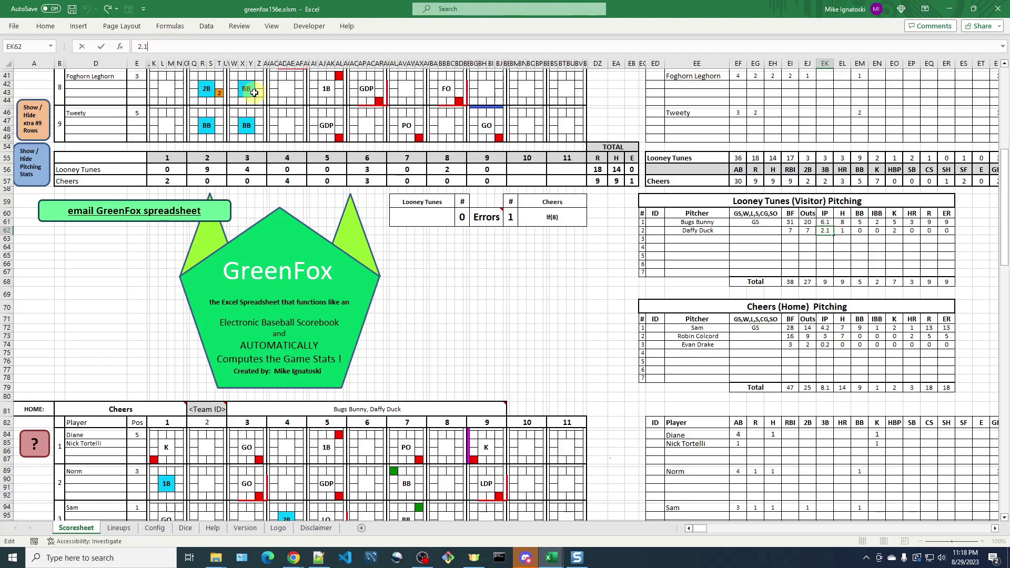
key("BackSpace")
type("2")
key("Return")
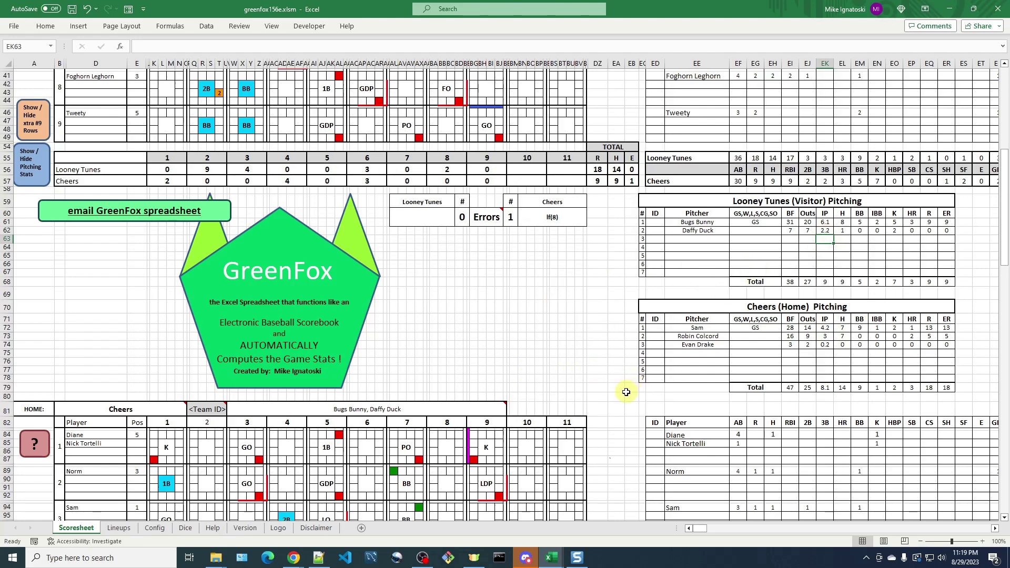
scroll(615, 396, "down", 5)
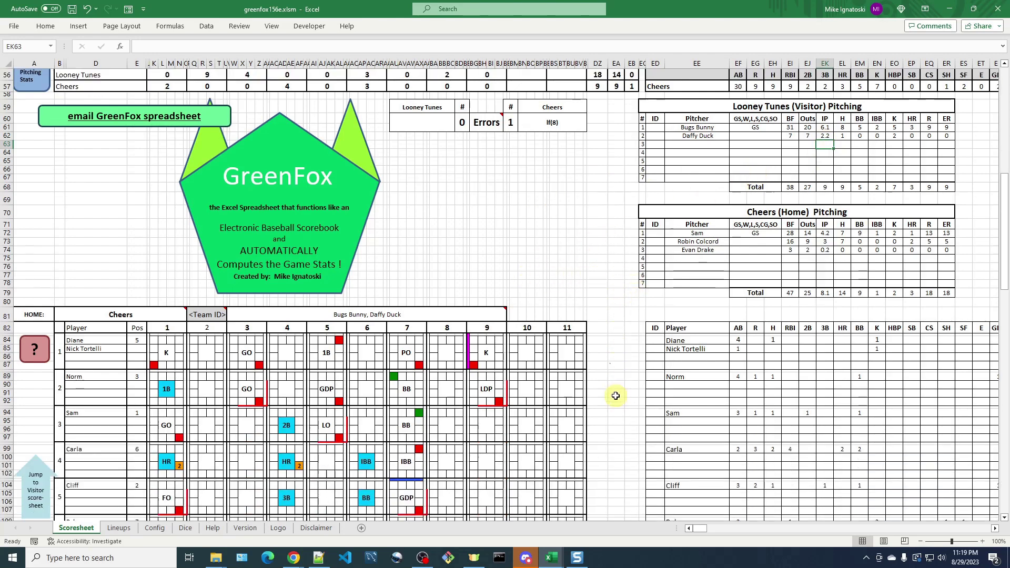